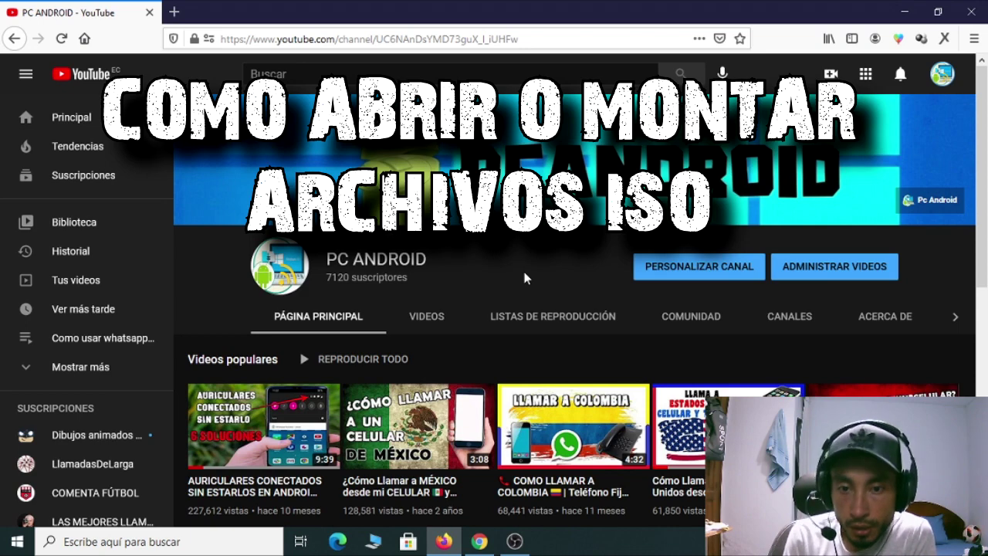
Minimize the browser and move the Silent Hill 1 disc image to an empty area in the middle of the desktop
click(904, 12)
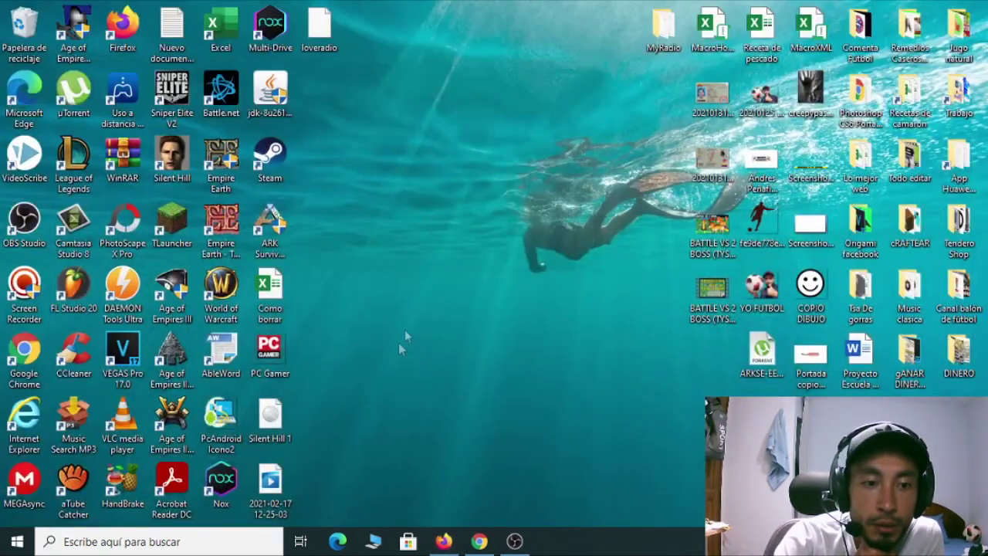
drag(270, 417, 465, 95)
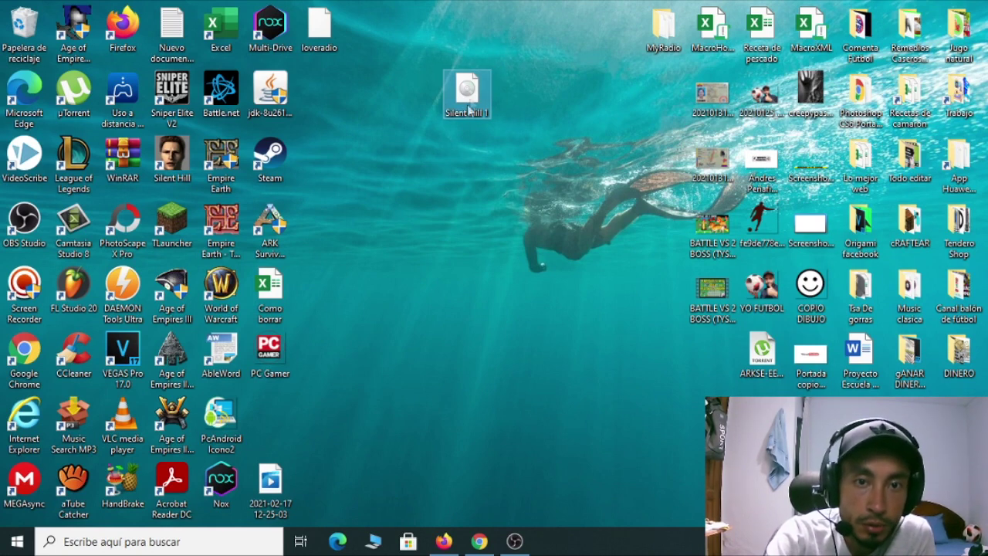
mouse_move(481, 90)
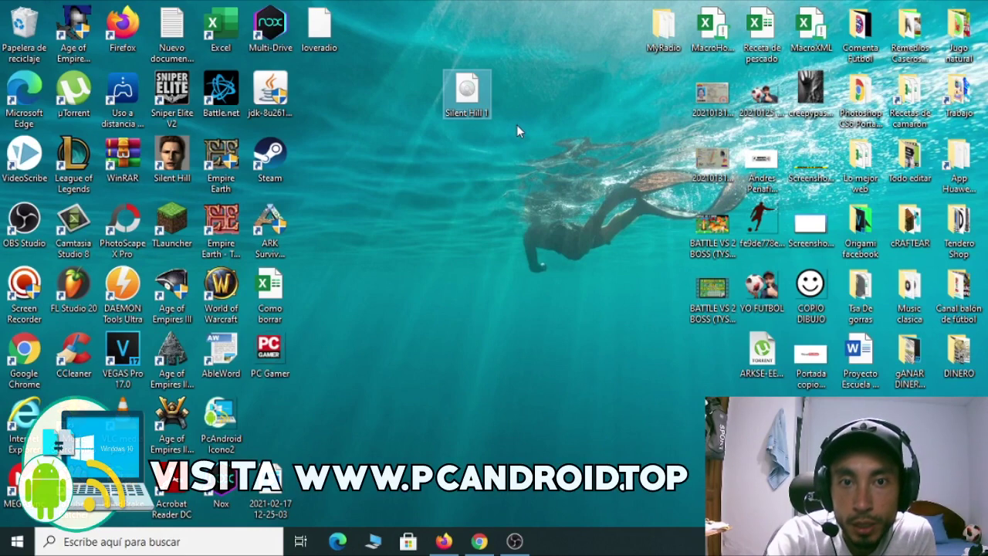
drag(468, 97, 467, 158)
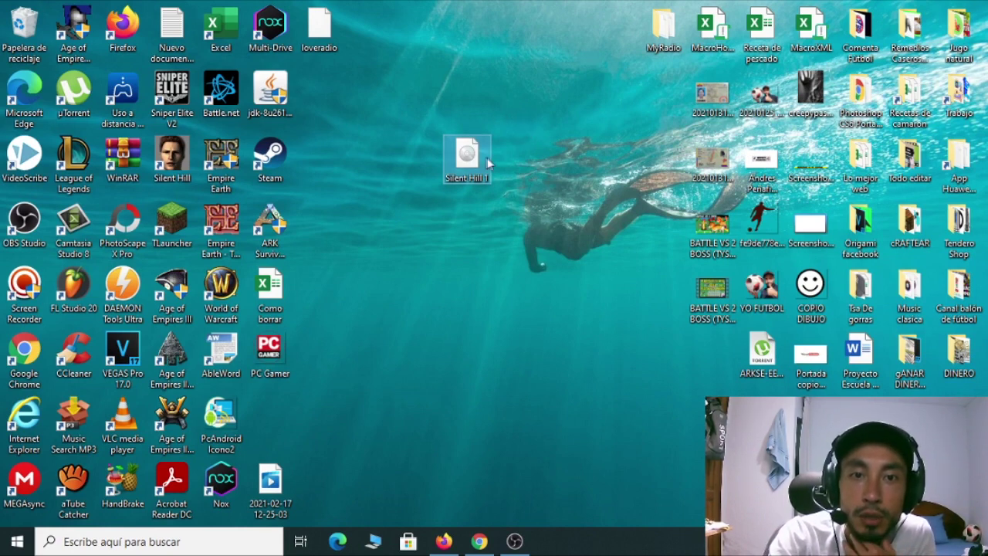
drag(471, 150, 324, 91)
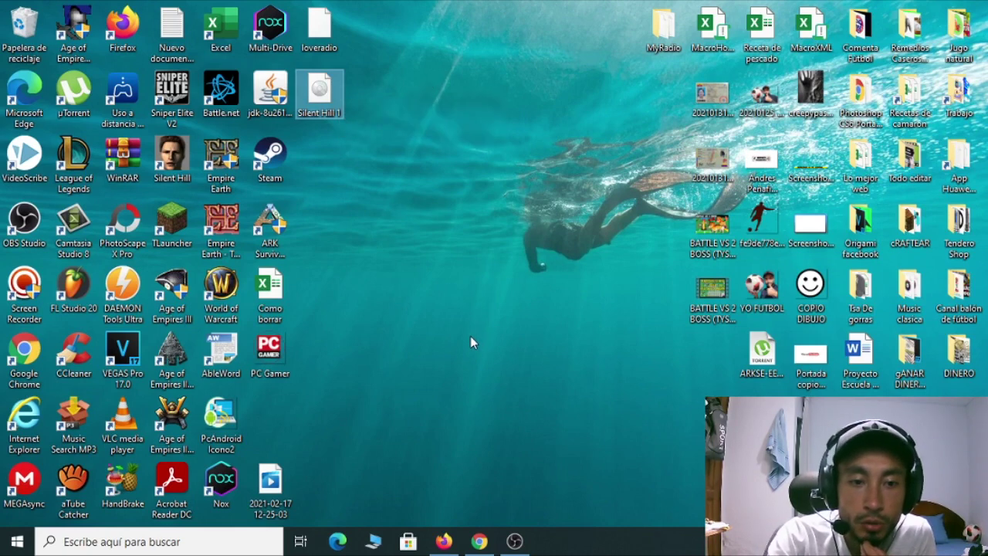
drag(319, 91, 373, 155)
drag(445, 210, 445, 212)
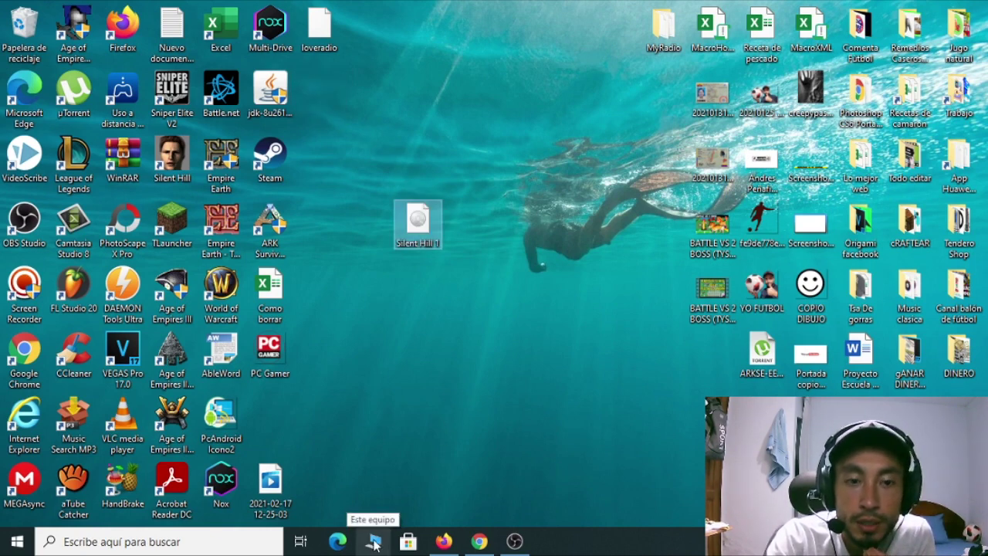
Open Este equipo to check the listed devices and drives, and minimize its window
click(373, 542)
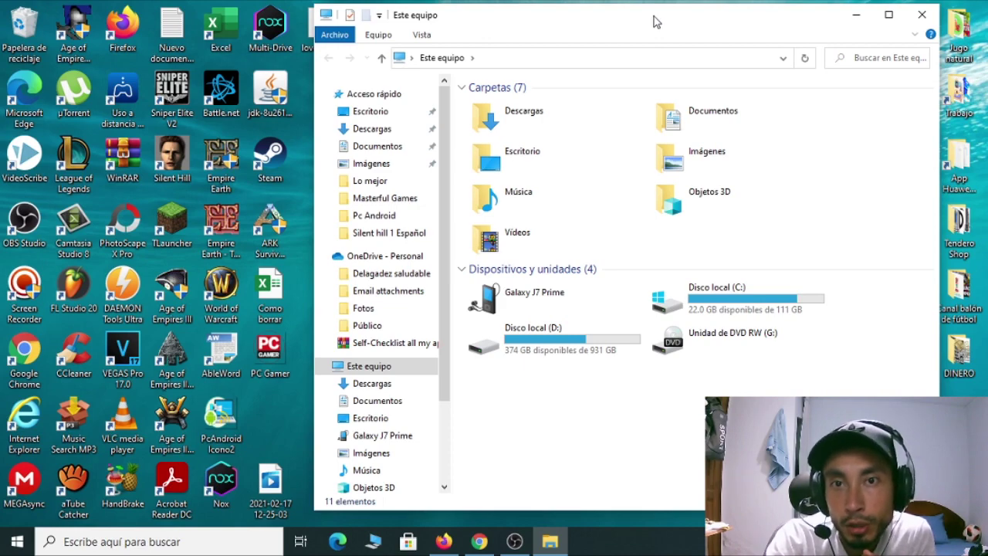
drag(652, 22, 343, 44)
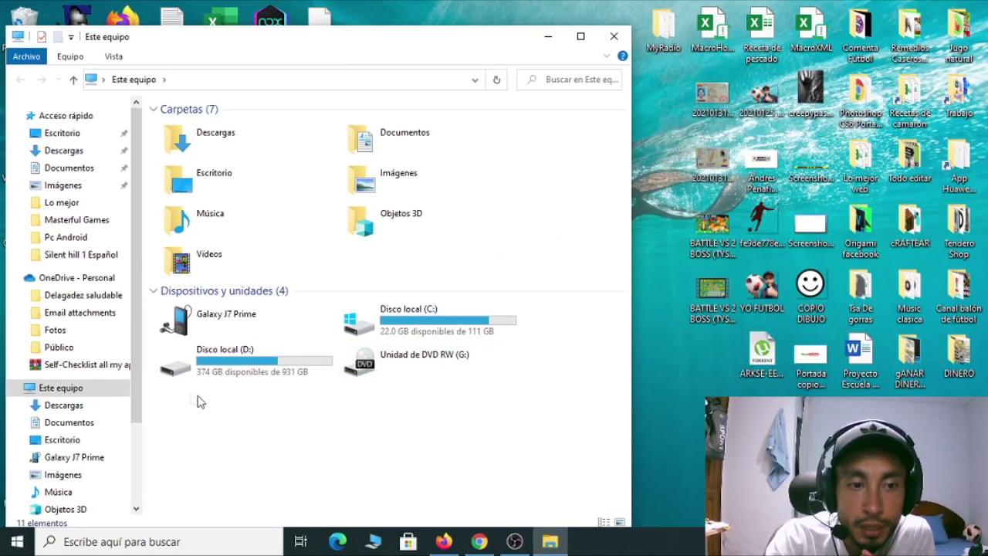
drag(461, 39, 766, 23)
click(893, 26)
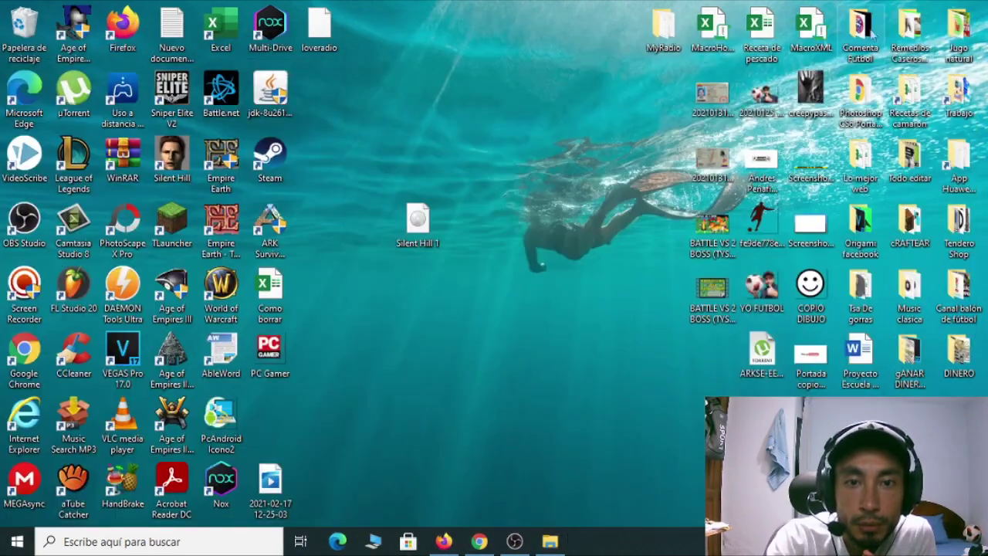
Mount the Silent Hill 1 disc image from the desktop and close the drive window that opens
drag(430, 226, 480, 98)
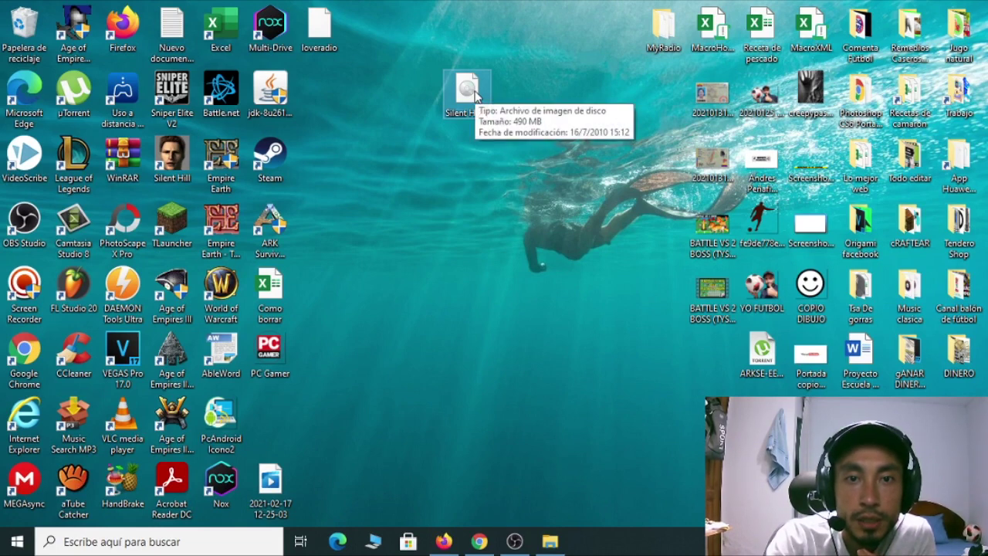
right_click(475, 94)
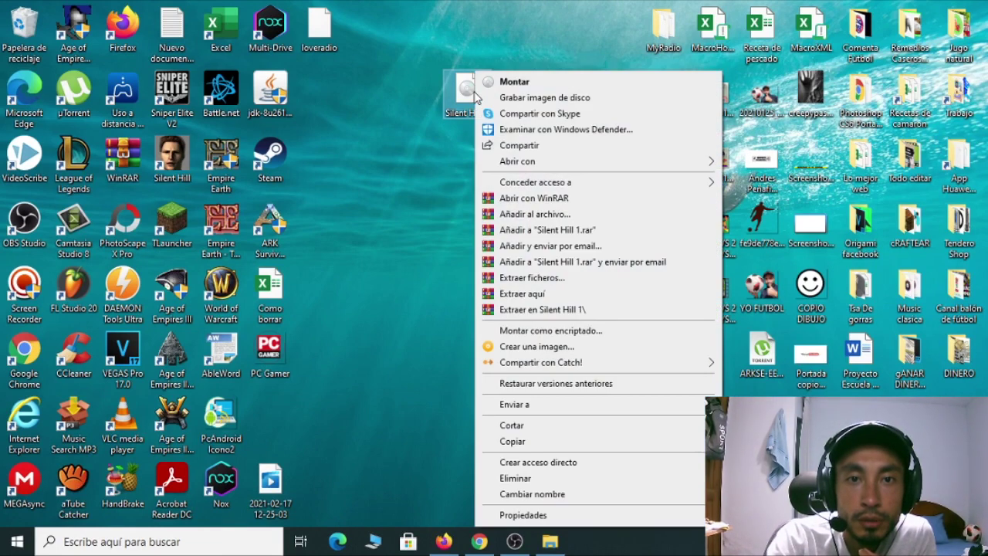
click(513, 82)
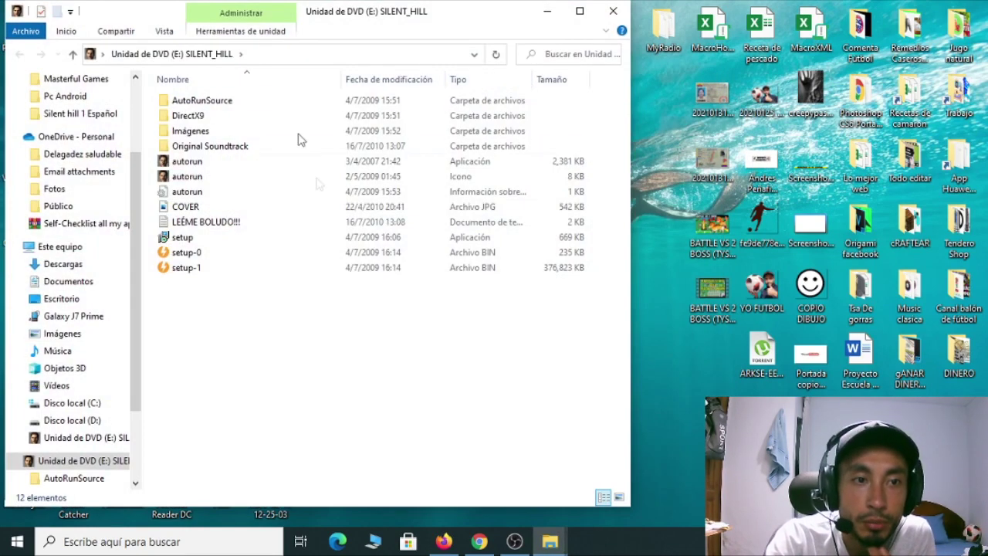
drag(417, 21, 558, 28)
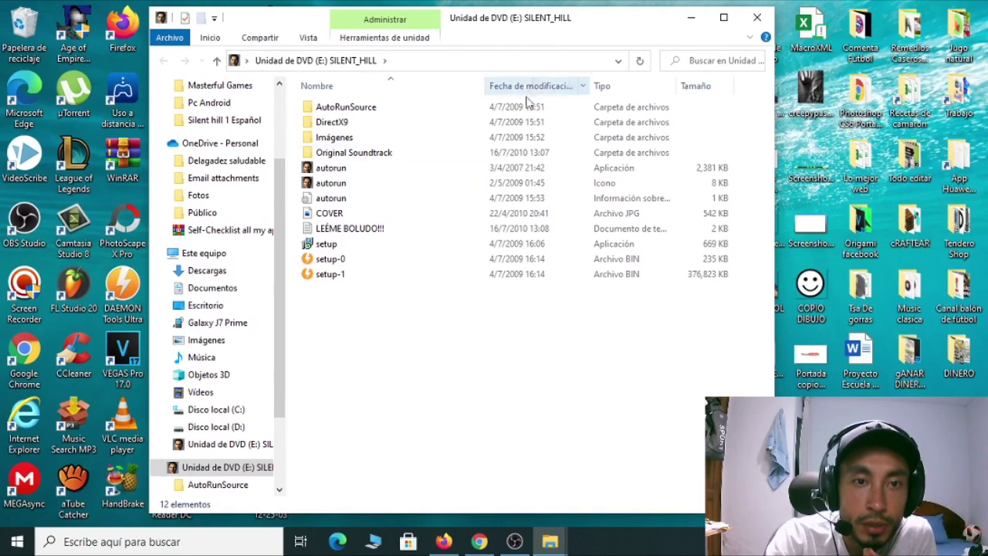
click(756, 19)
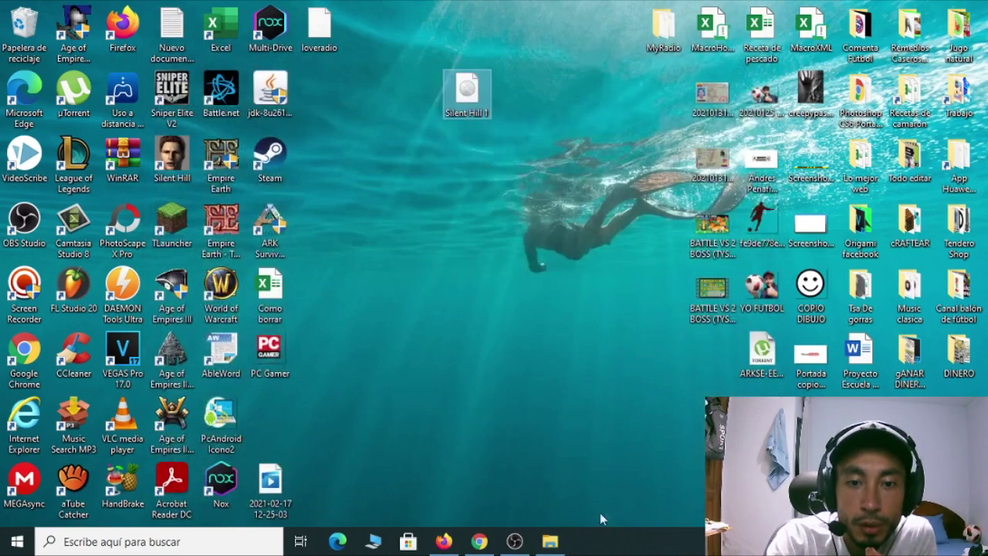
View the contents of the mounted SILENT_HILL DVD drive (E:) and place the Silent Hill 1 image beside the other desktop icons
click(552, 544)
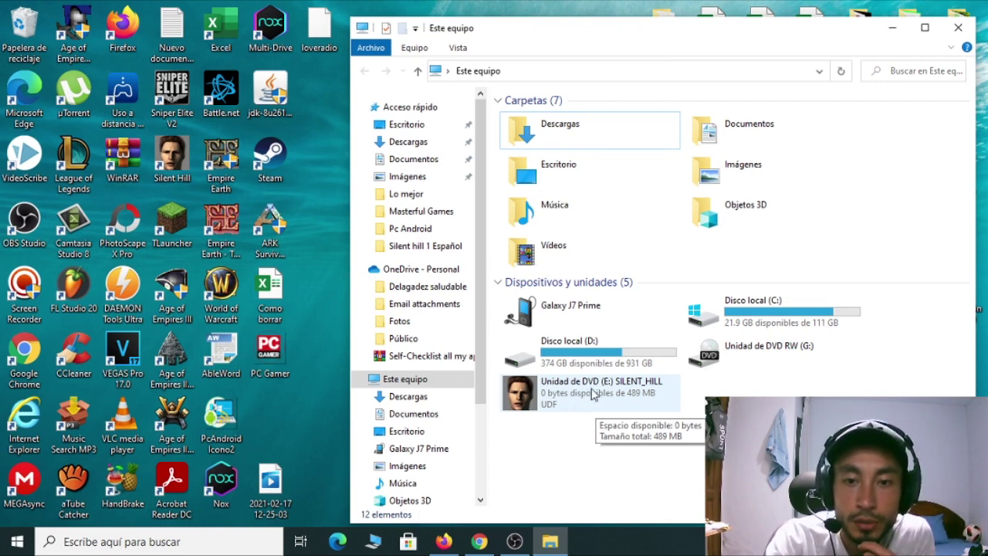
double_click(574, 397)
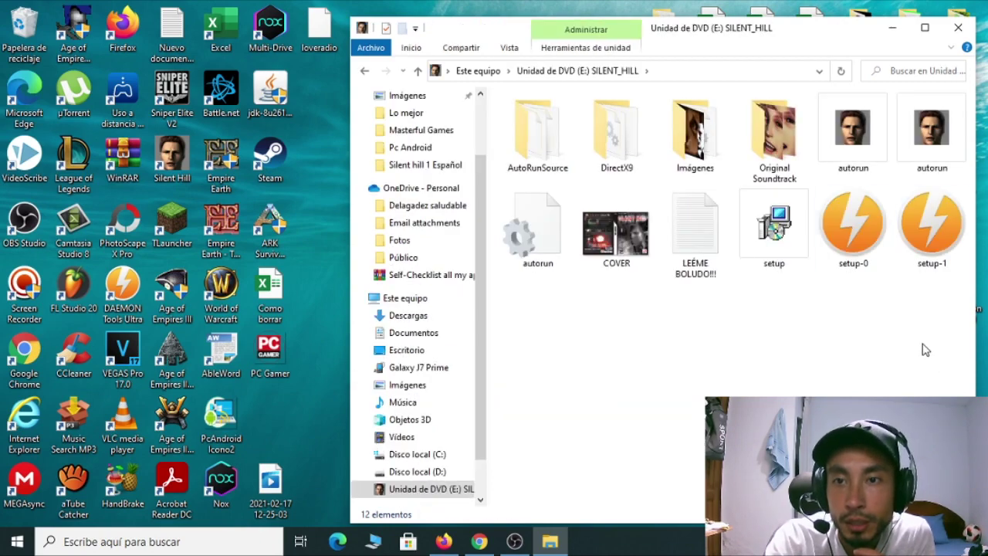
drag(701, 35, 840, 31)
drag(467, 92, 325, 99)
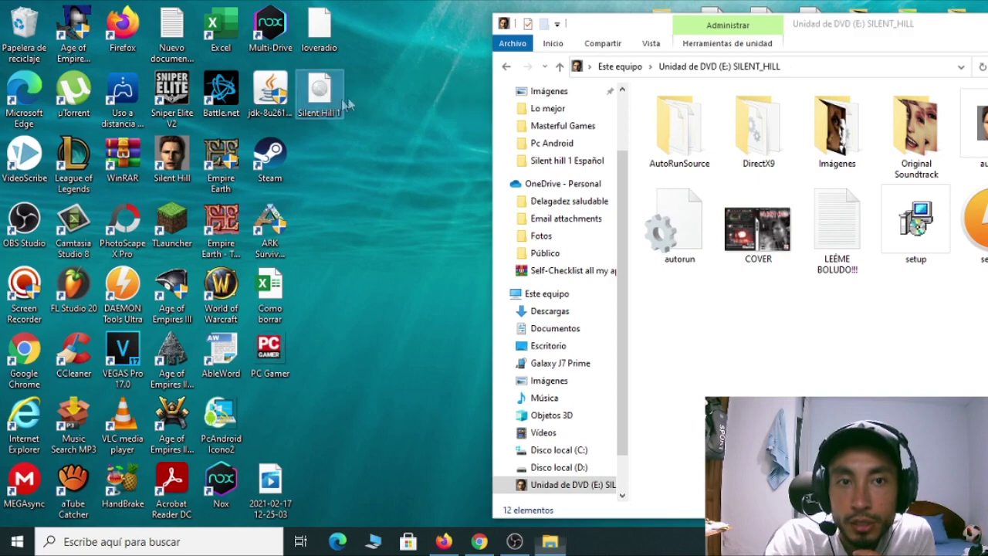
drag(866, 35, 654, 29)
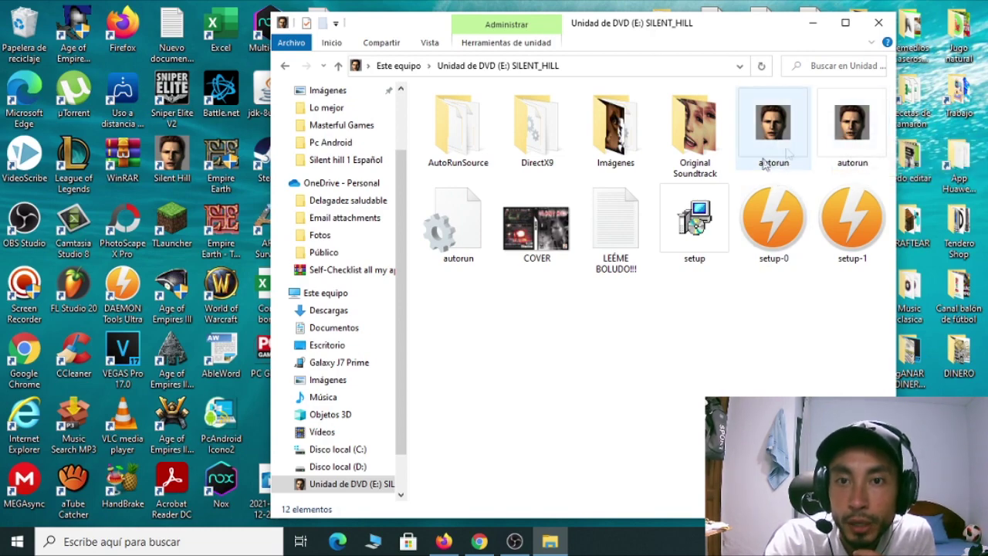
drag(701, 26, 778, 19)
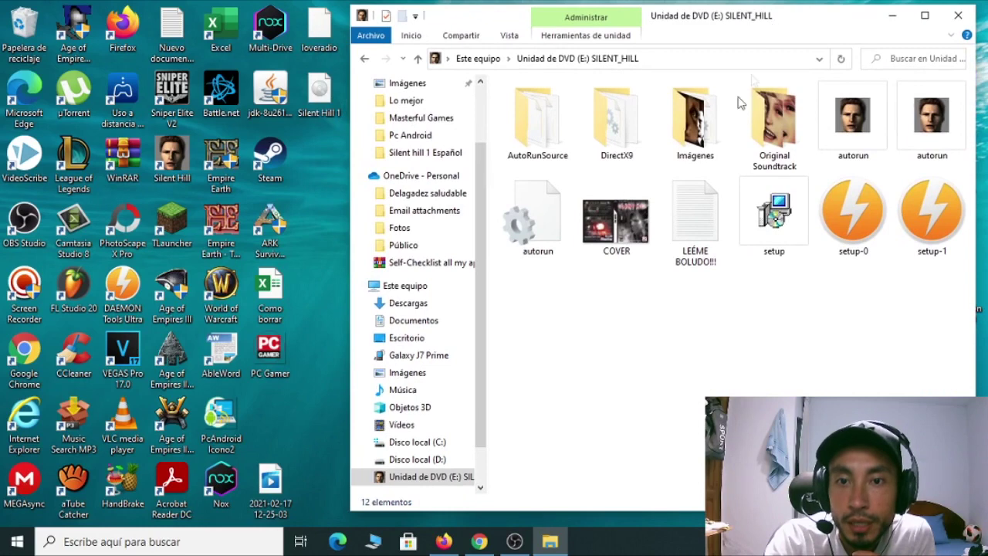
Eject the SILENT_HILL DVD drive (E:) from Este equipo and close the window
click(955, 17)
right_click(704, 336)
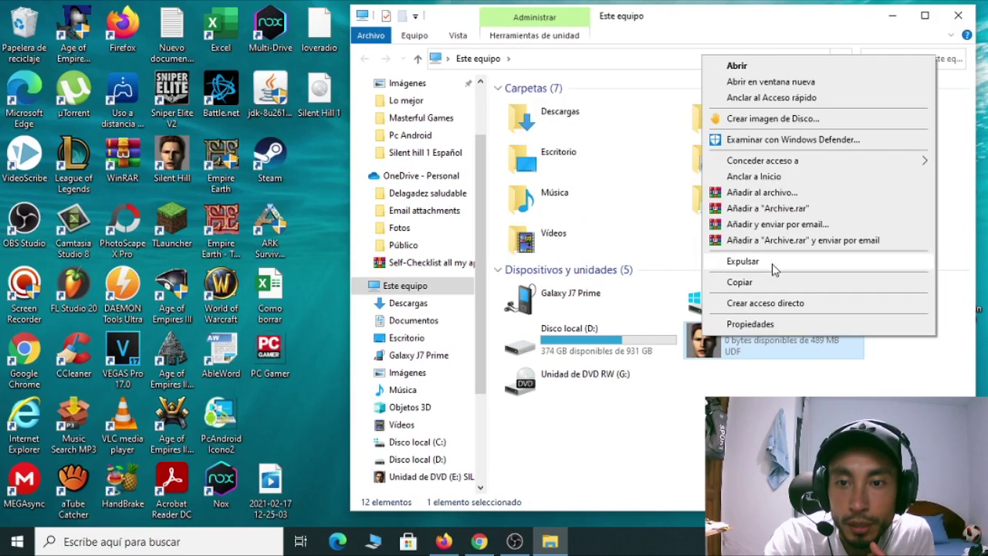
click(756, 262)
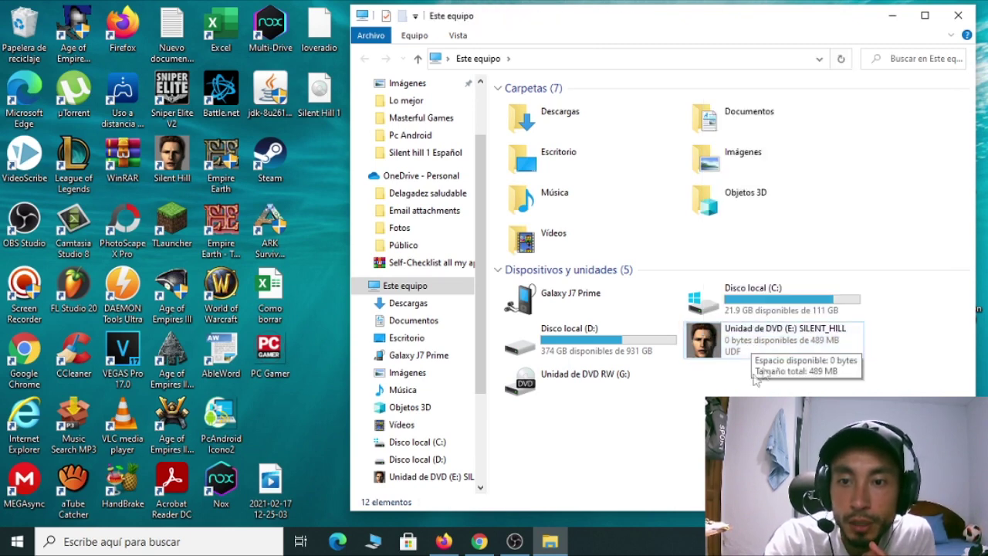
right_click(708, 346)
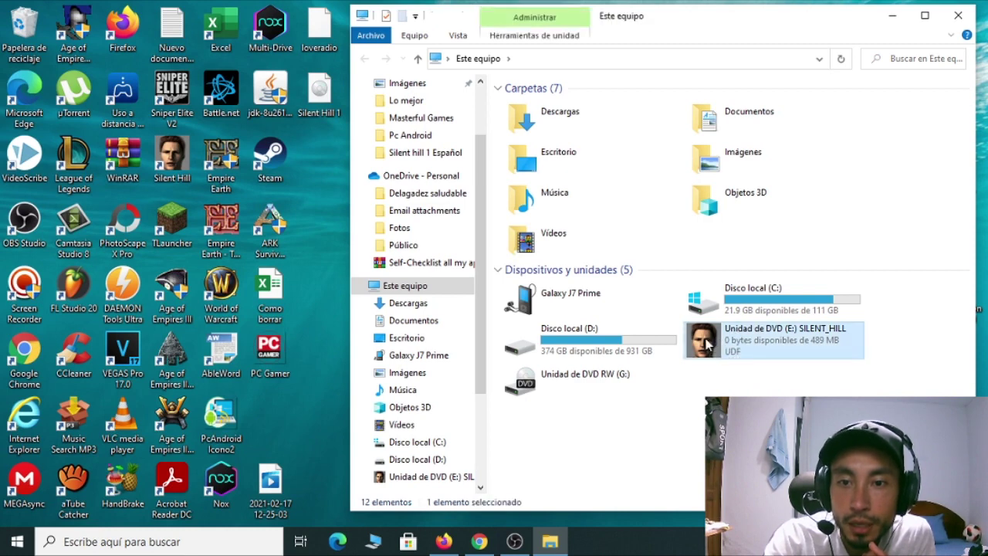
click(778, 264)
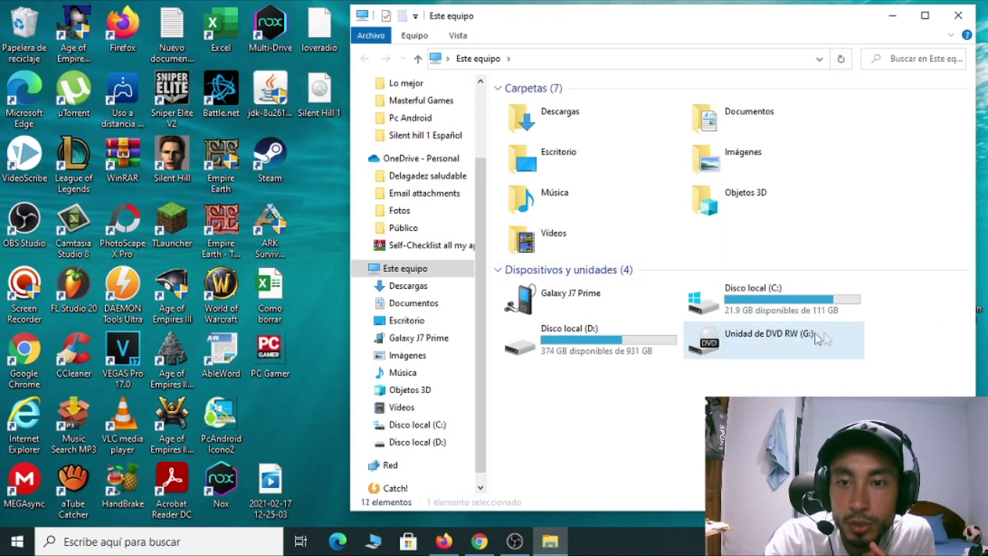
click(958, 15)
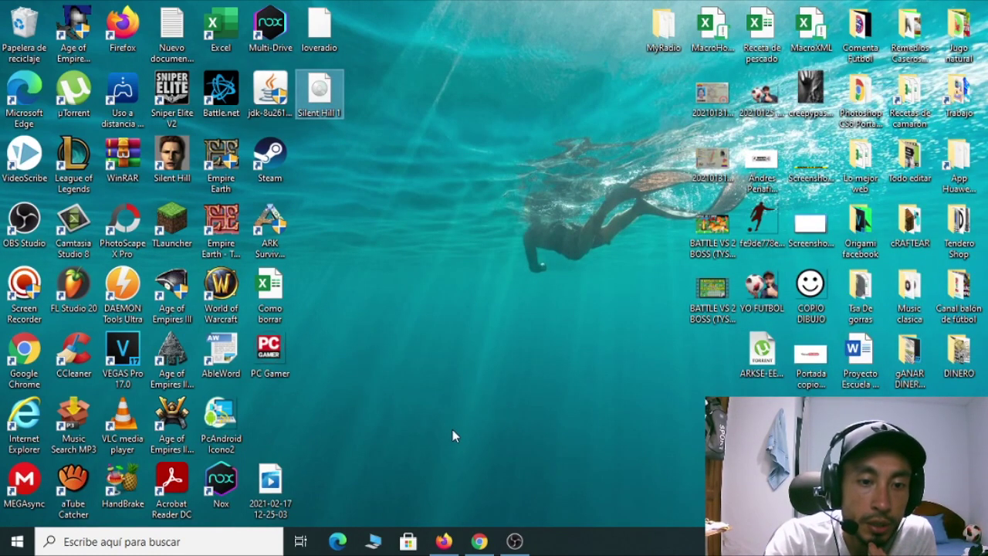
Switch to Chrome and review the Virtual CloneDrive product page, including its description, system requirements and download option
click(485, 544)
scroll(287, 265, up, 1)
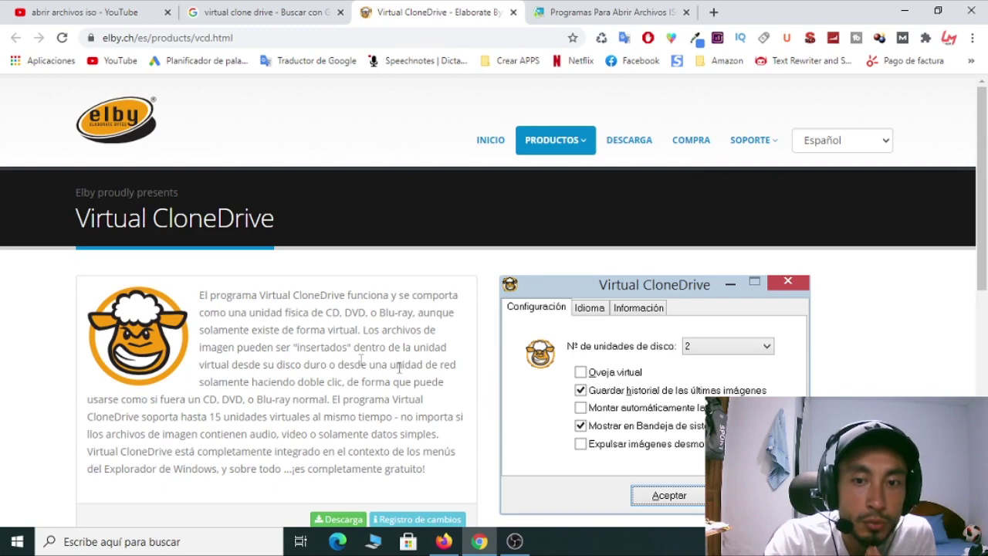
scroll(863, 384, down, 4)
scroll(856, 386, up, 3)
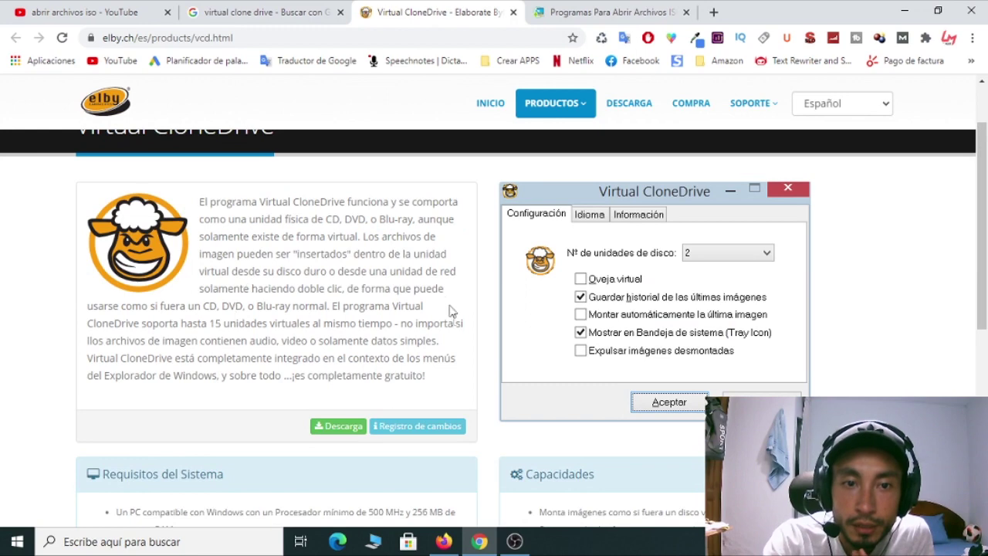
scroll(443, 318, up, 1)
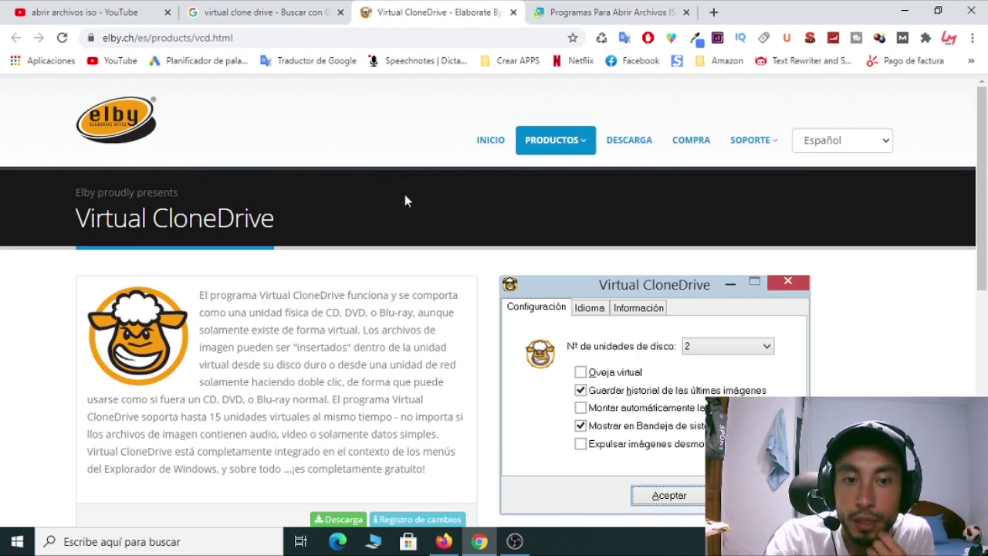
scroll(399, 185, down, 3)
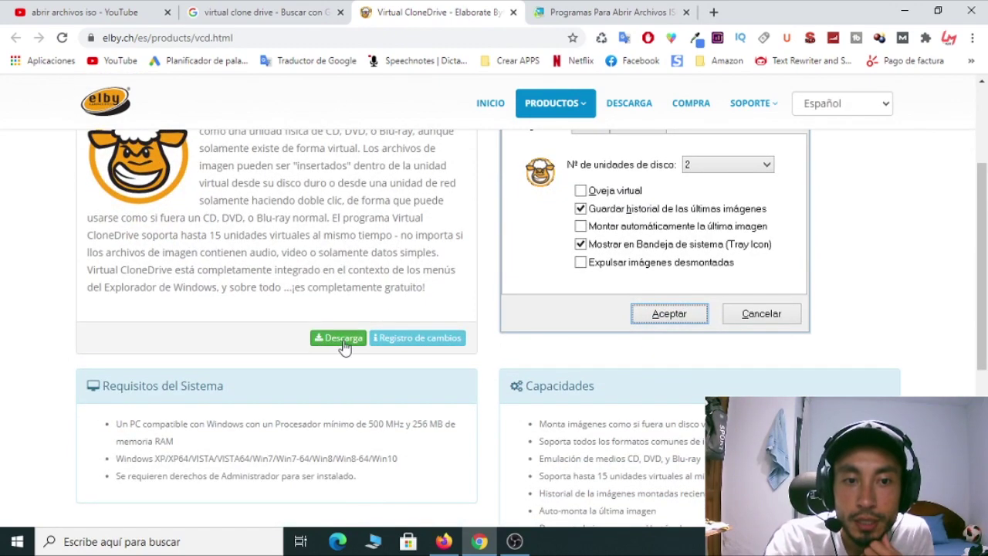
scroll(371, 231, up, 3)
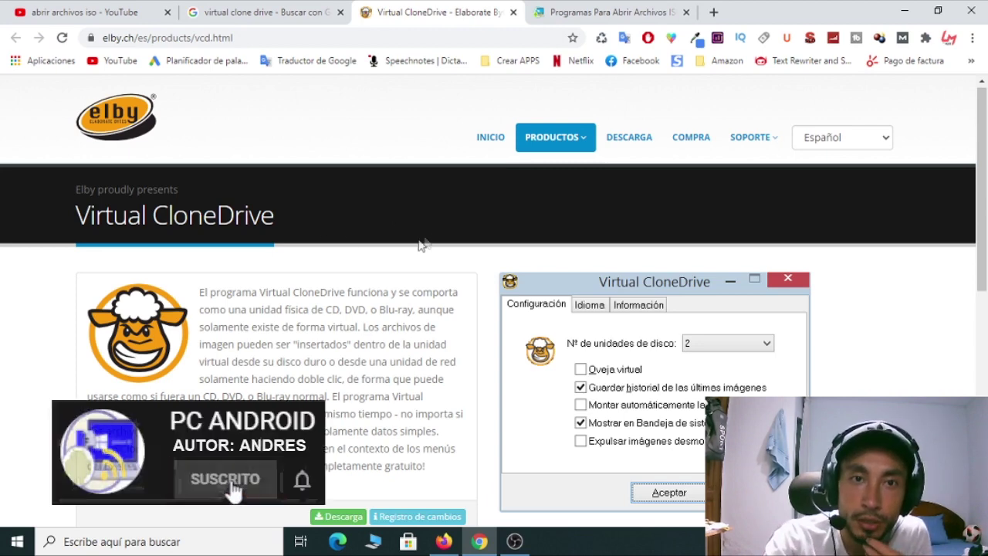
Look through the pcandroid.top article on free programs for opening ISO files, including Power ISO, Daemon Tools Lite and Free ISO Burner
click(653, 10)
scroll(447, 301, up, 4)
scroll(446, 301, down, 12)
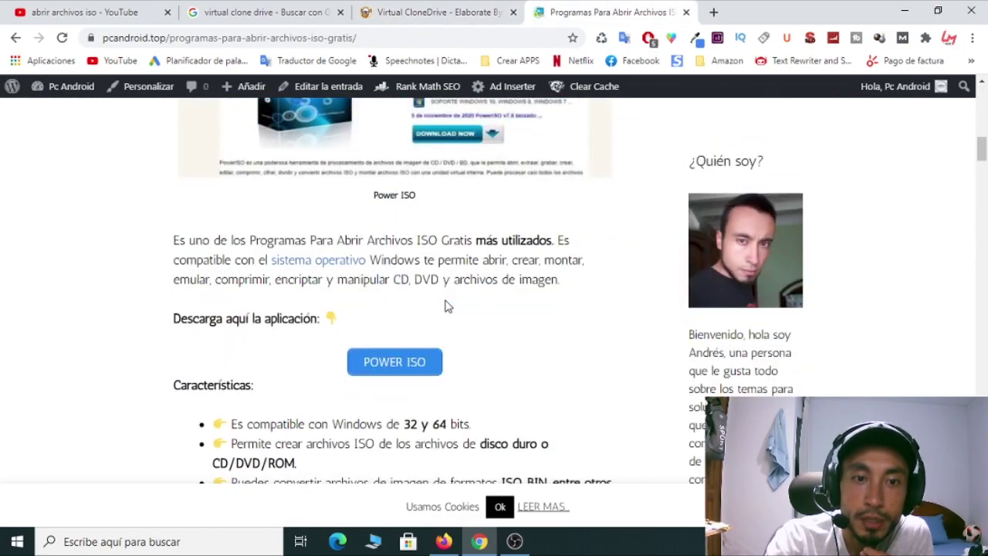
scroll(445, 306, down, 7)
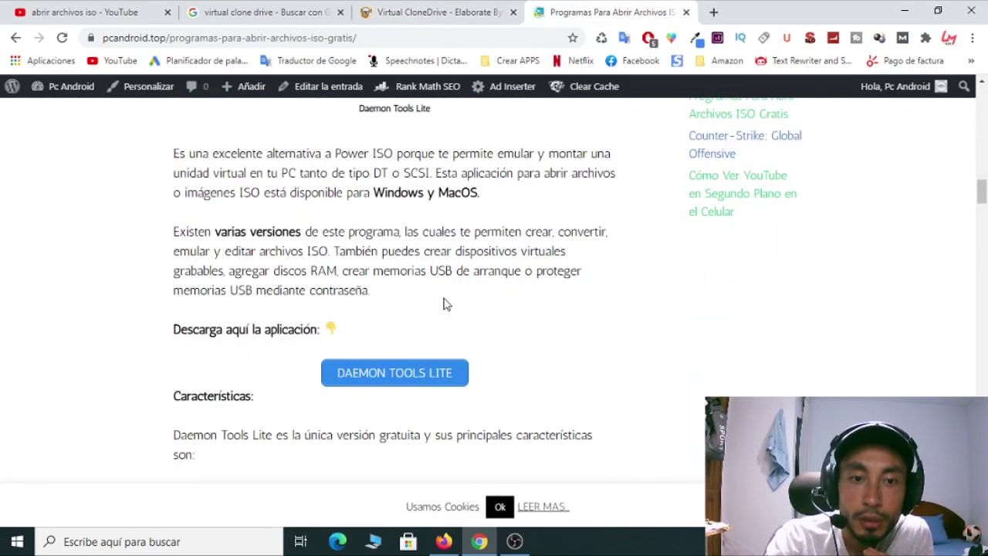
scroll(444, 303, down, 15)
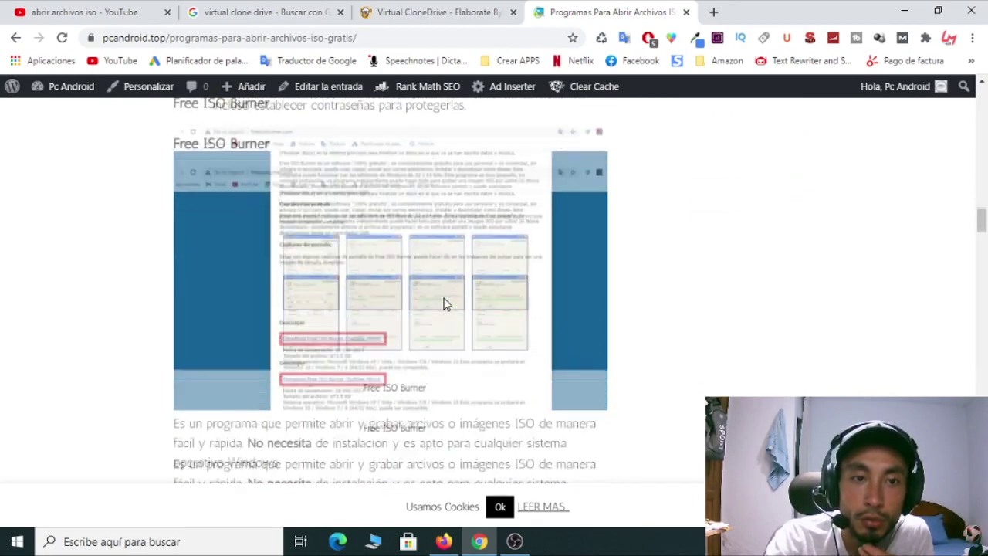
scroll(444, 303, down, 8)
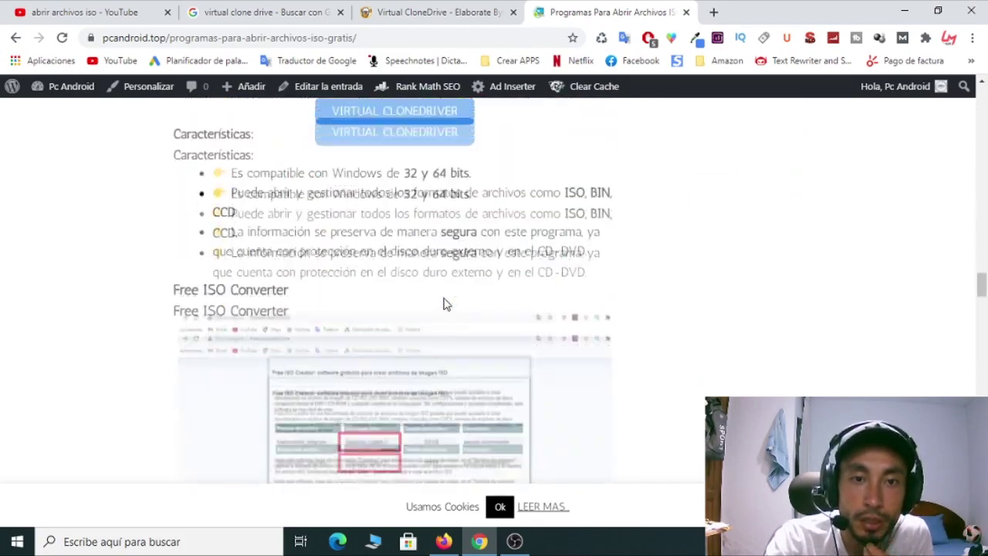
scroll(444, 298, up, 8)
scroll(443, 298, up, 20)
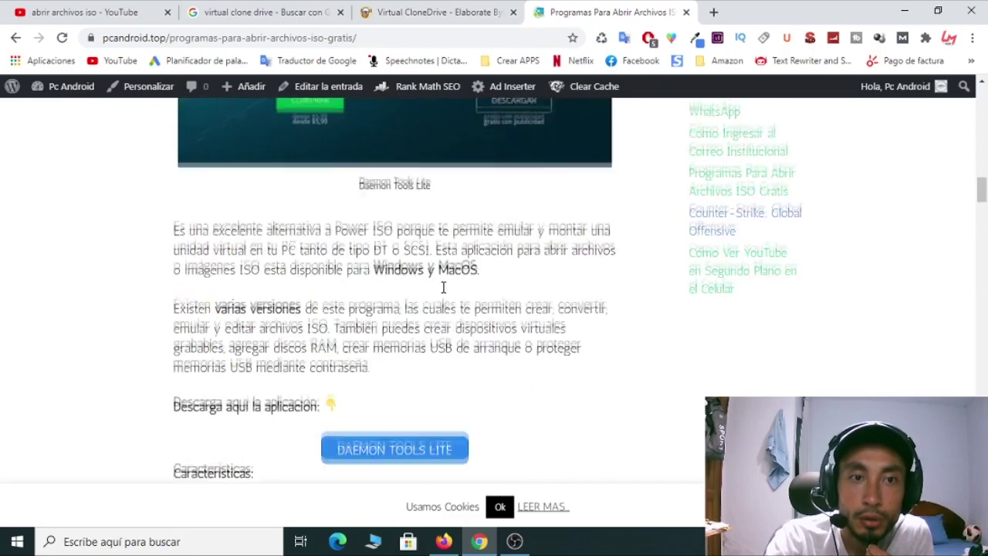
scroll(443, 289, up, 5)
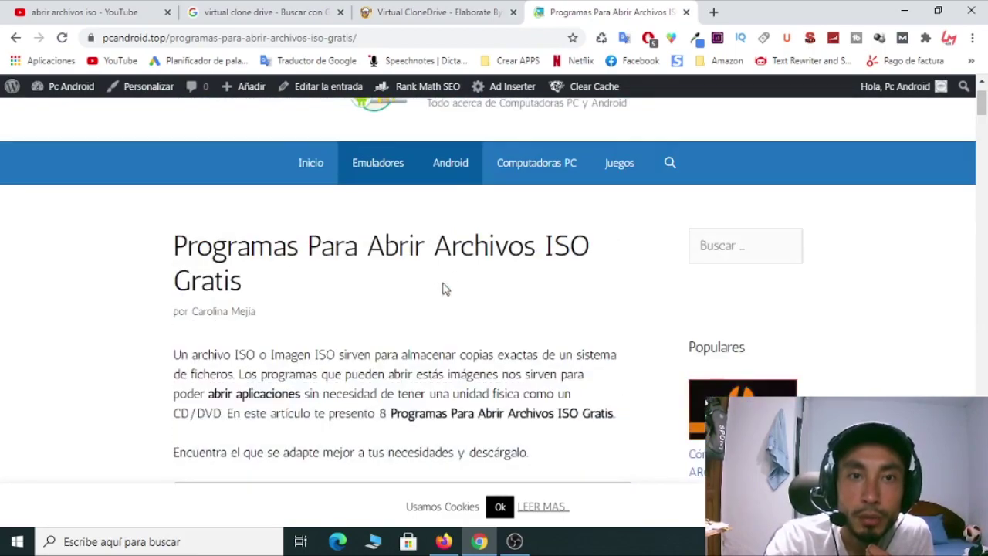
Download the Virtual CloneDrive installer from its elby.ch product page
click(460, 9)
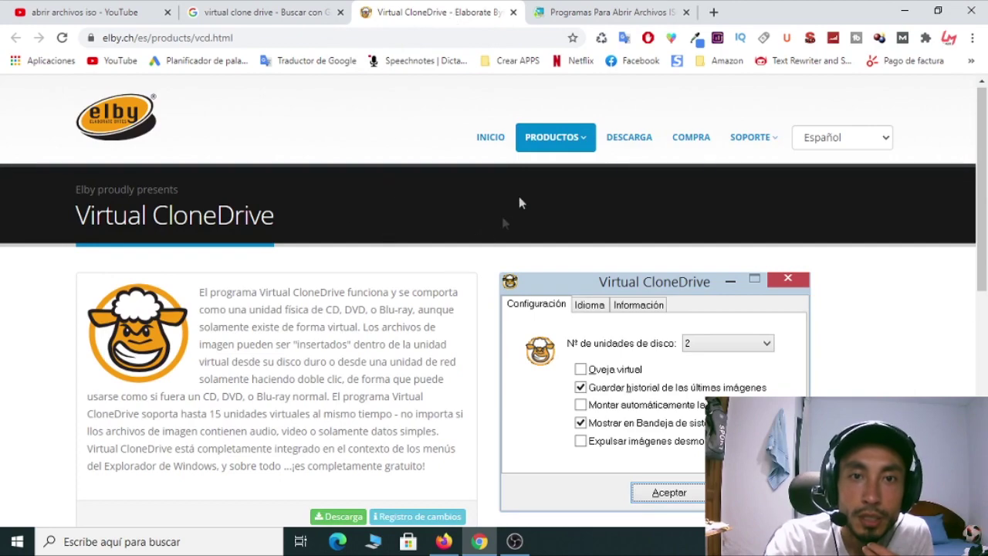
click(617, 12)
click(440, 8)
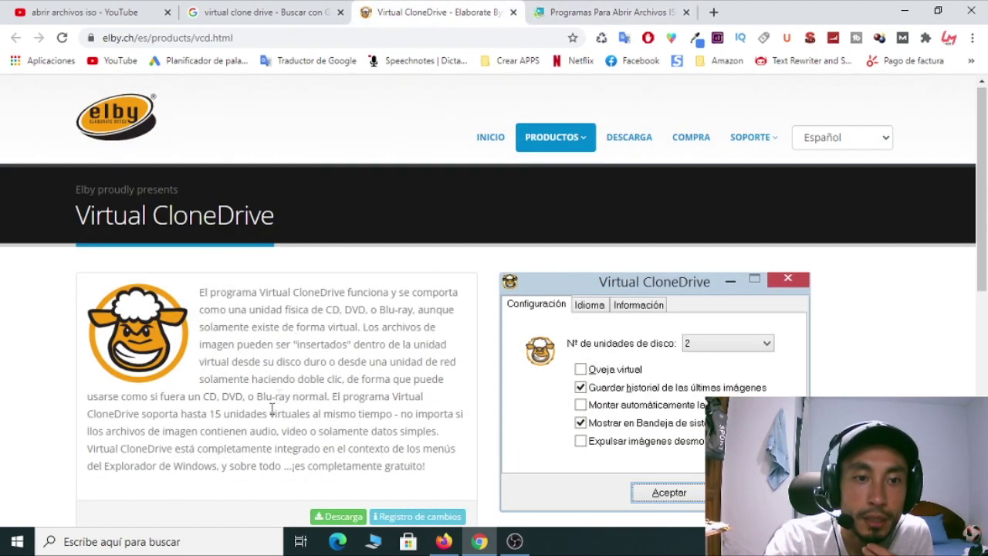
scroll(346, 413, down, 3)
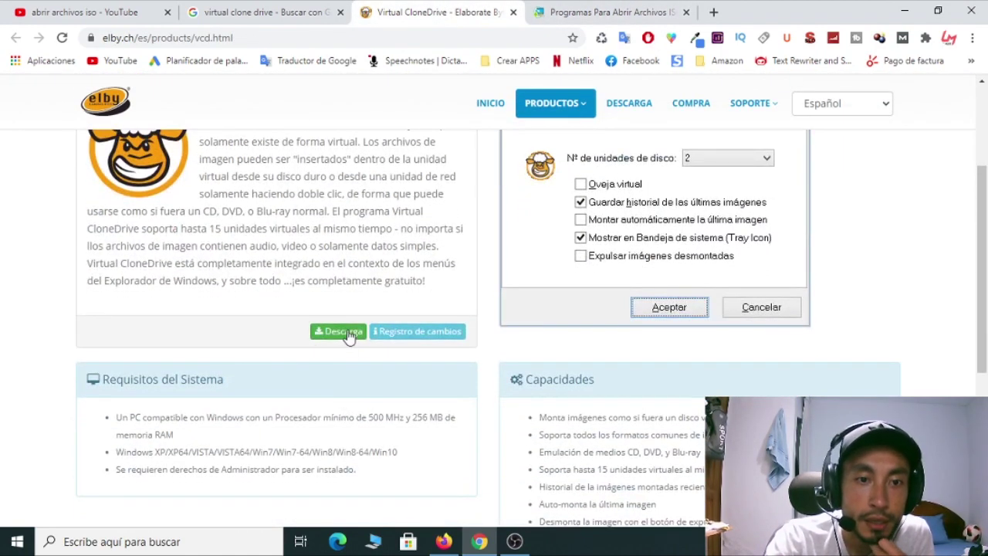
click(343, 334)
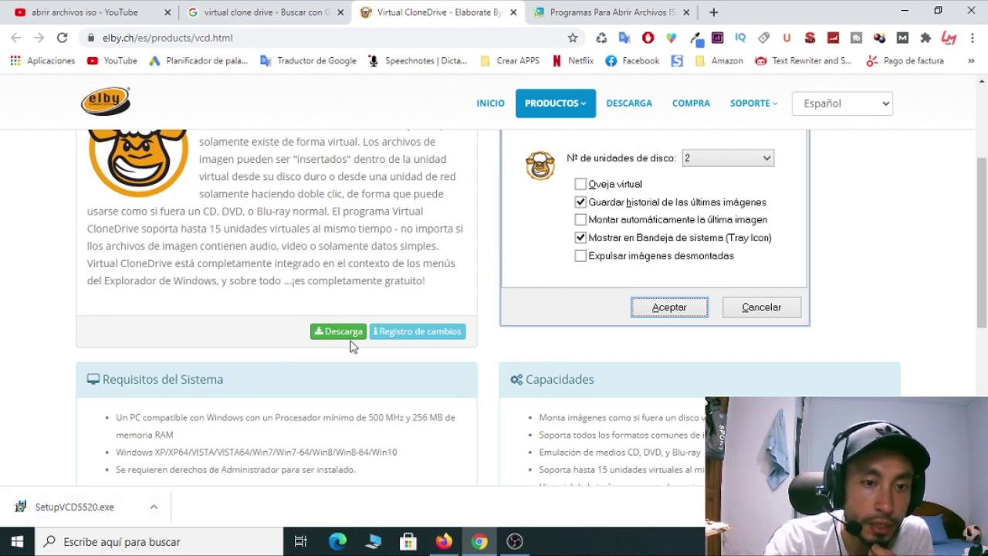
Run the downloaded SetupVCD5520 installer with administrator permission and minimize the Descargas and Chrome windows behind it
click(75, 511)
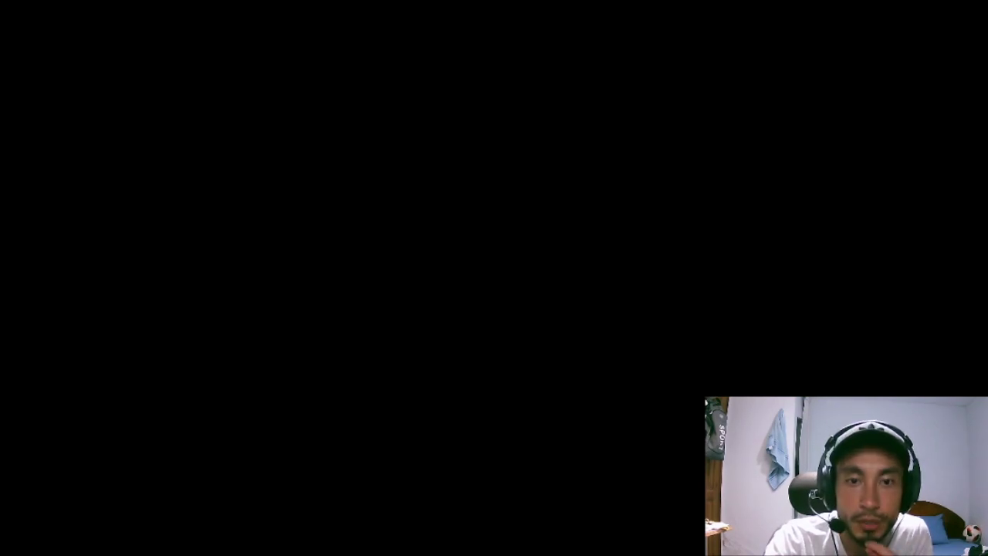
click(592, 284)
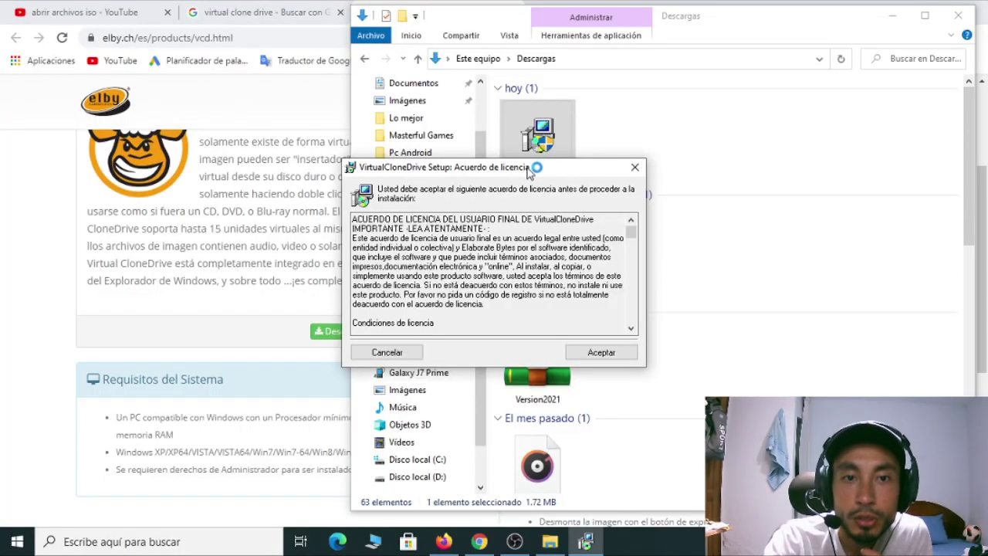
click(893, 16)
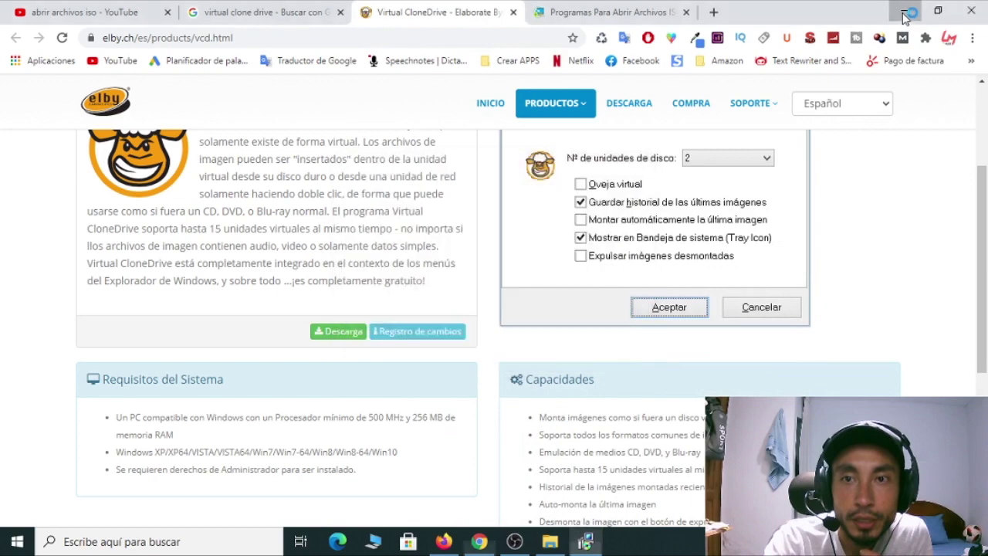
click(899, 11)
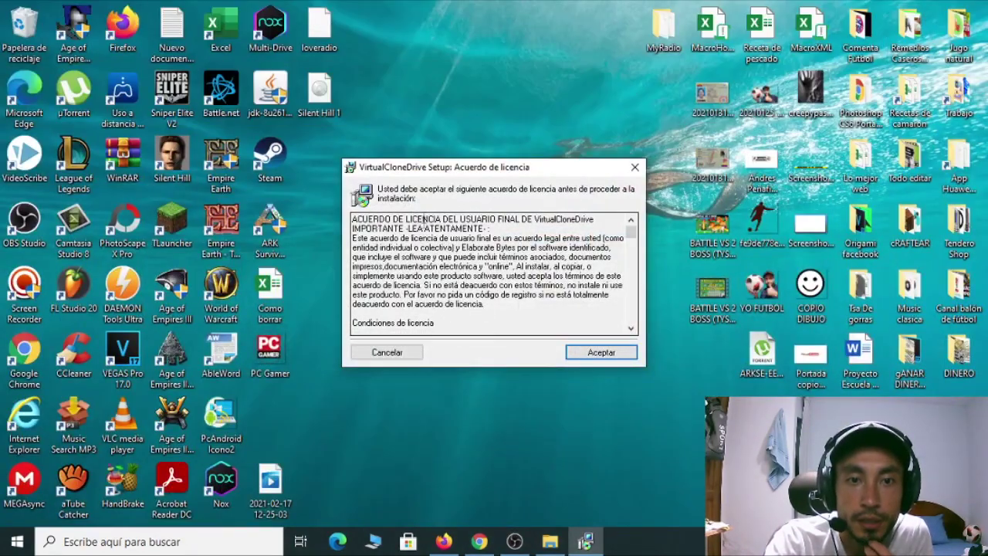
Accept the VirtualCloneDrive license agreement and add the .img, .udf and .bin file associations to the installation options
click(600, 351)
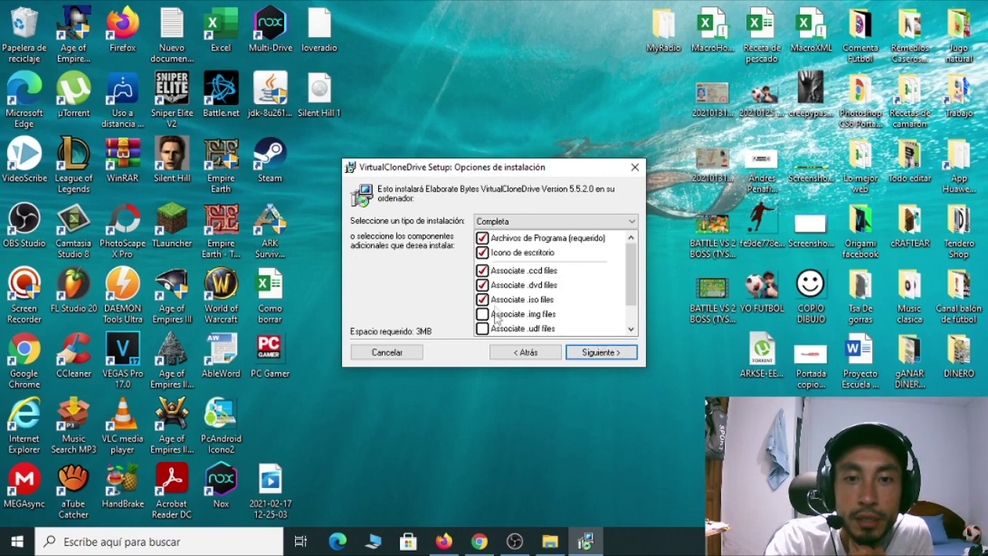
scroll(494, 309, down, 1)
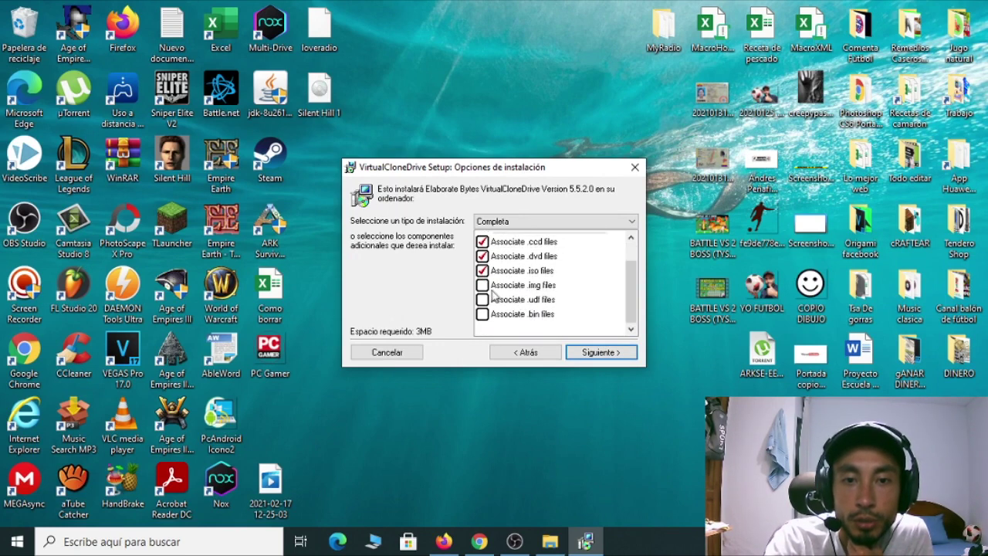
click(482, 285)
click(481, 299)
click(481, 314)
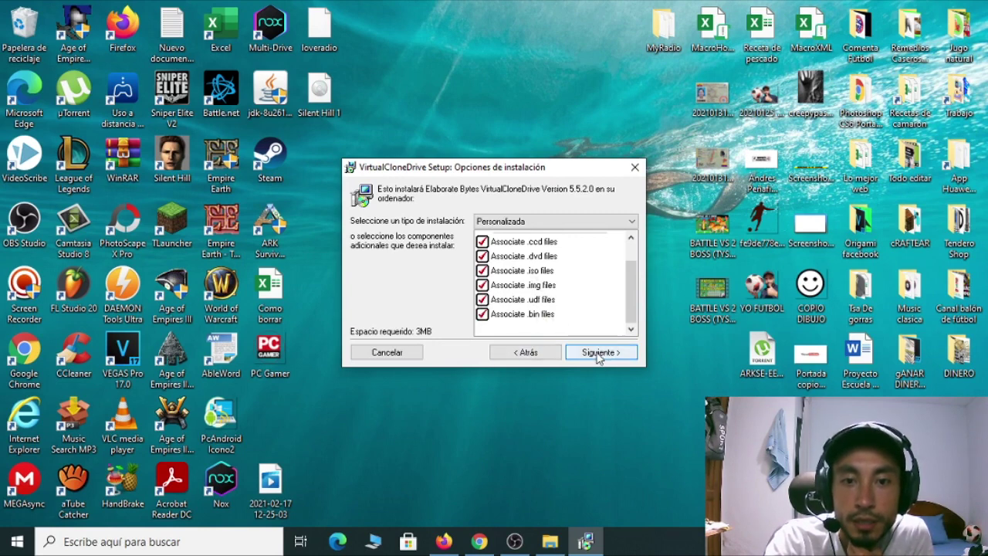
Install VirtualCloneDrive in the default Elaborate Bytes directory and close the finished setup
click(599, 355)
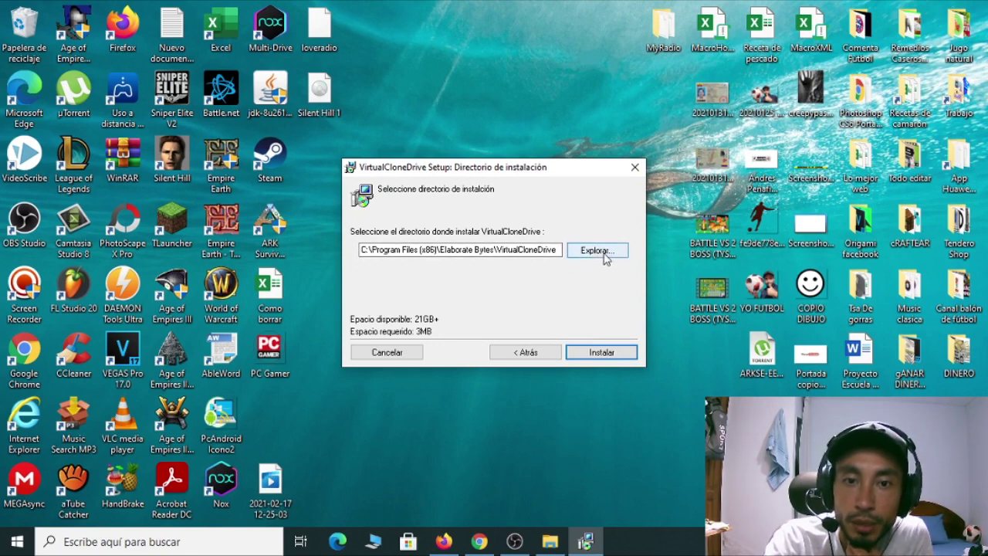
click(594, 351)
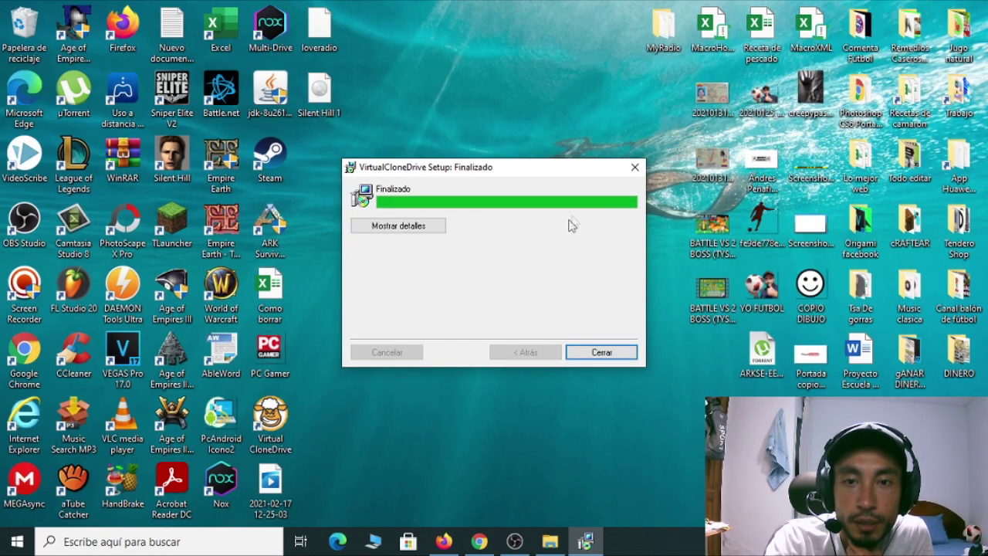
click(605, 357)
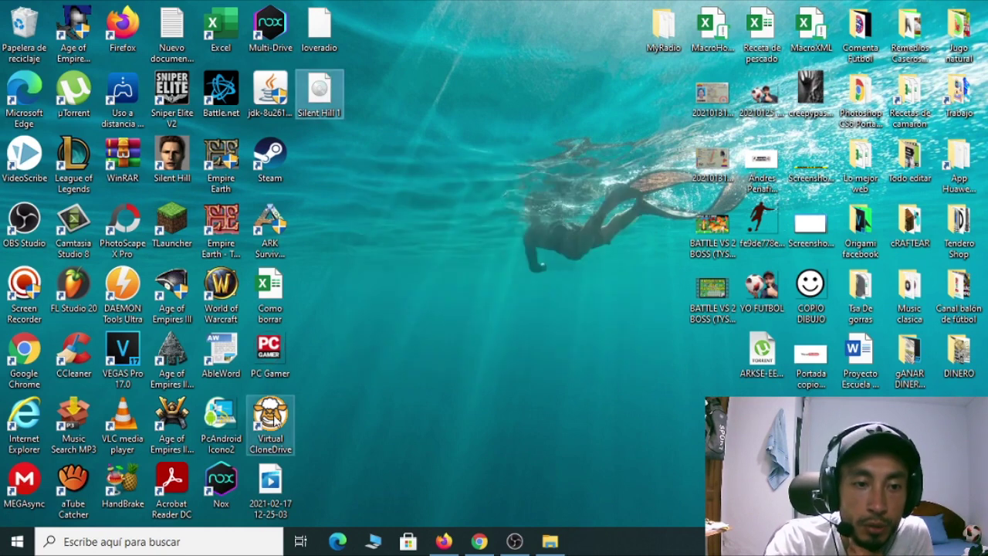
Open Virtual CloneDrive from the desktop, look through its configuration, language and information pages, and close it without changes
drag(275, 420, 471, 229)
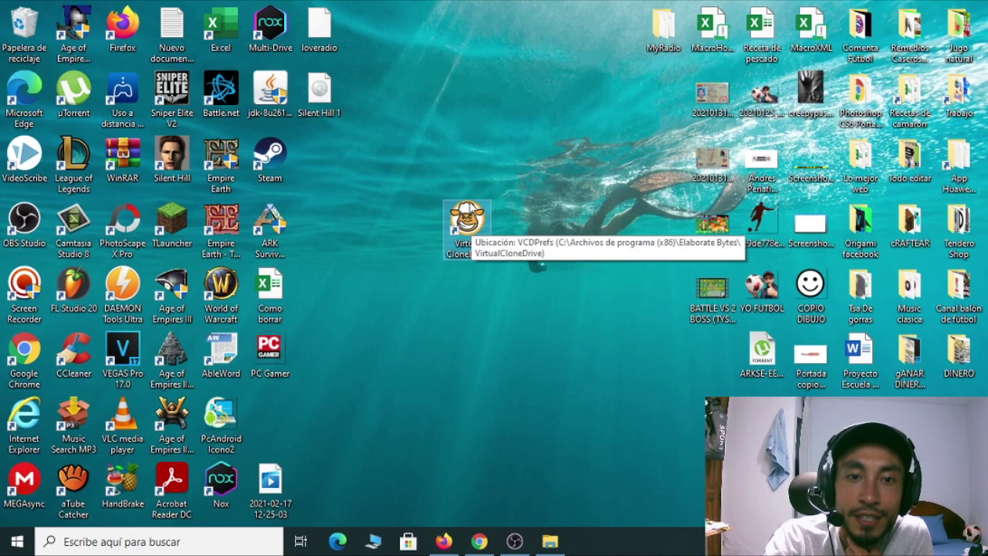
drag(471, 228, 274, 416)
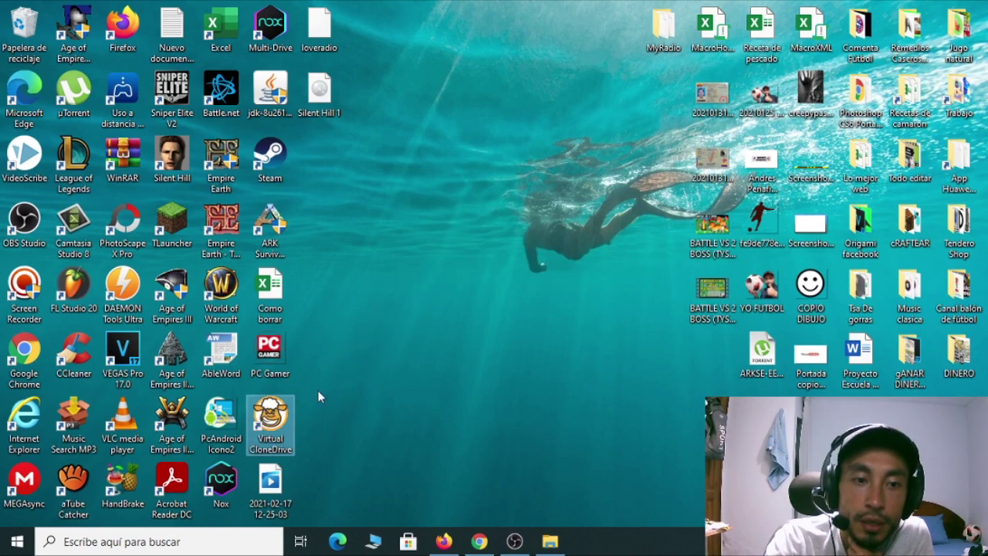
double_click(274, 416)
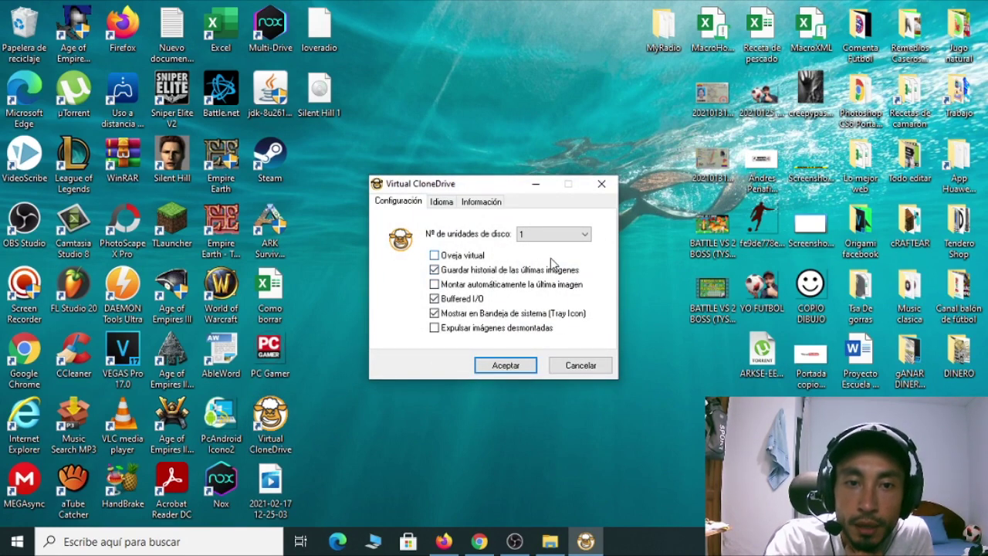
click(441, 202)
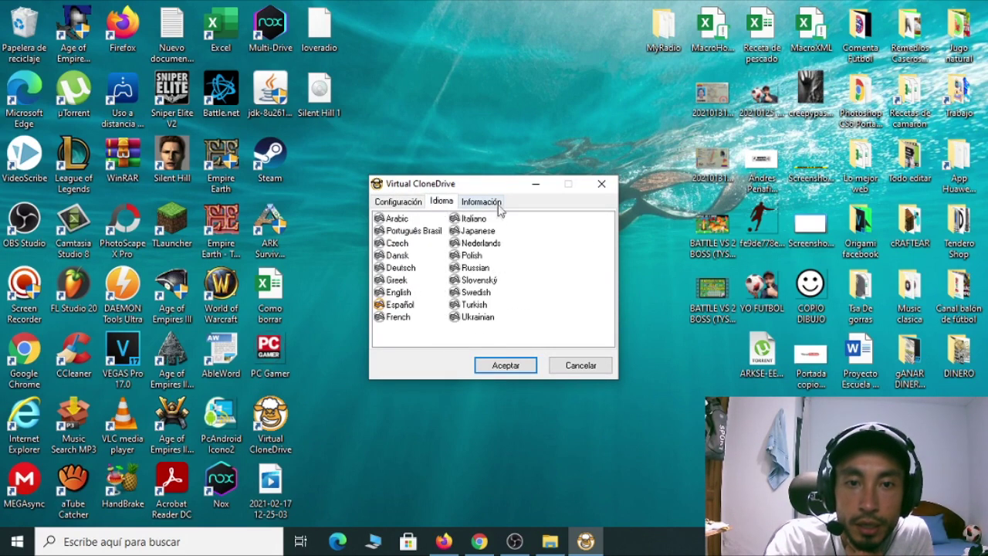
click(410, 202)
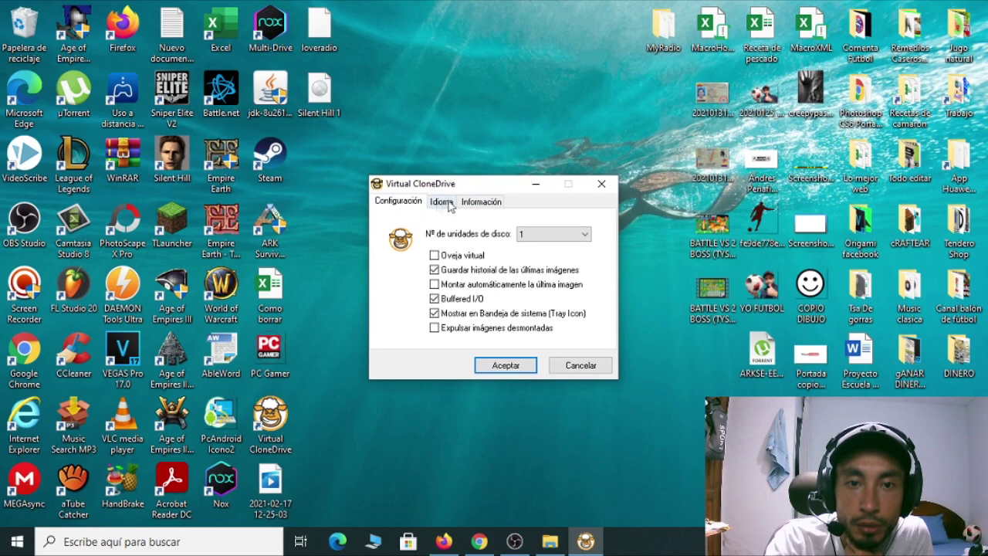
click(488, 202)
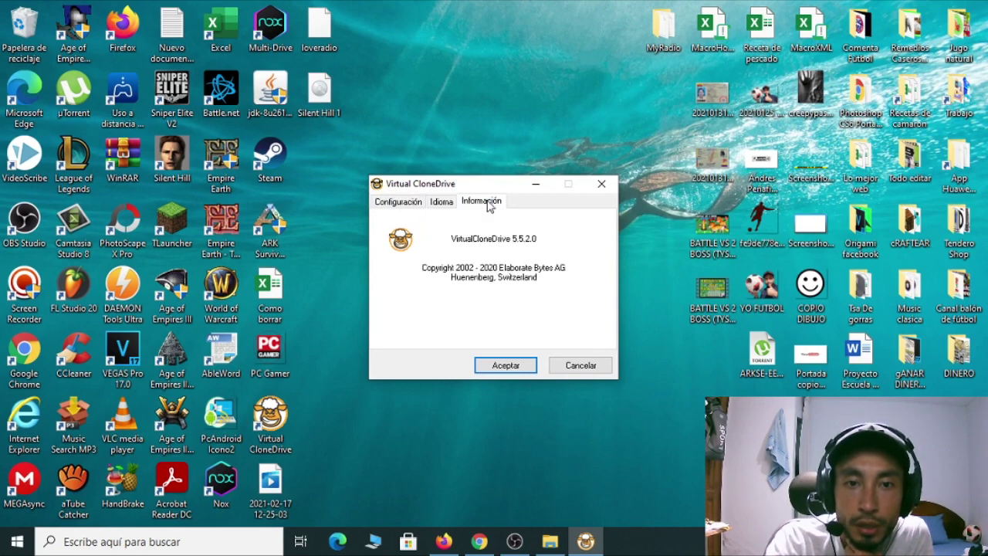
click(398, 203)
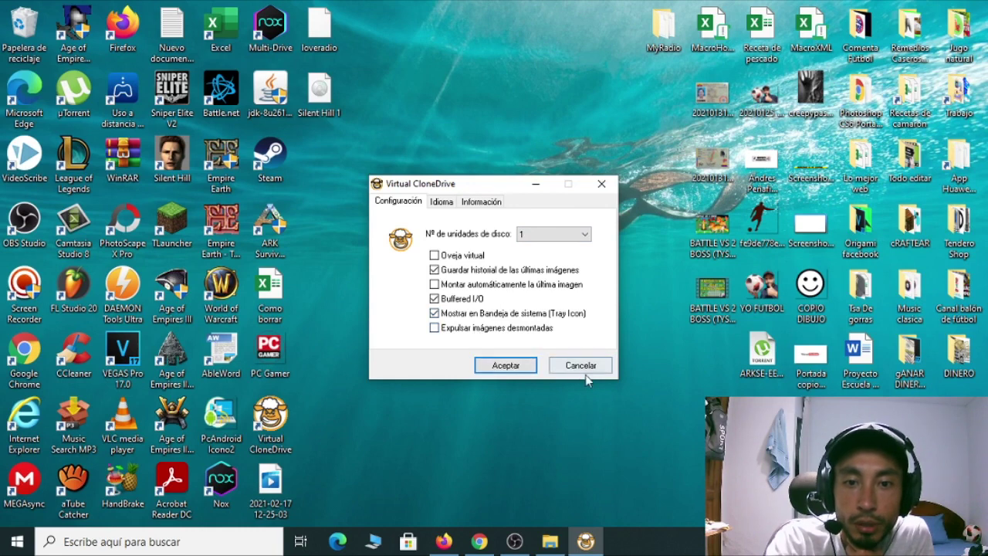
click(600, 185)
Move the Silent Hill 1 image to the middle of the desktop and mount it with Virtual CloneDrive
drag(319, 93, 516, 224)
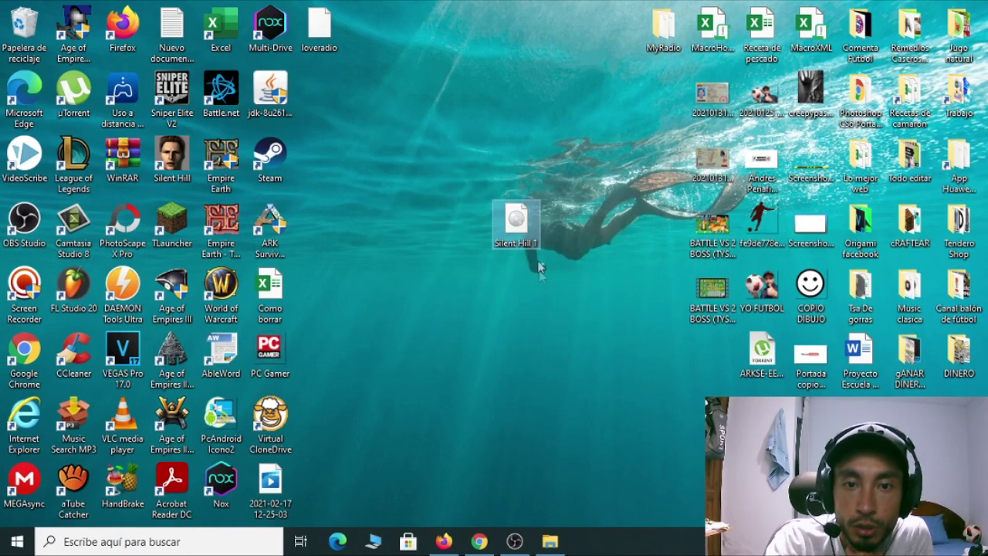
right_click(516, 225)
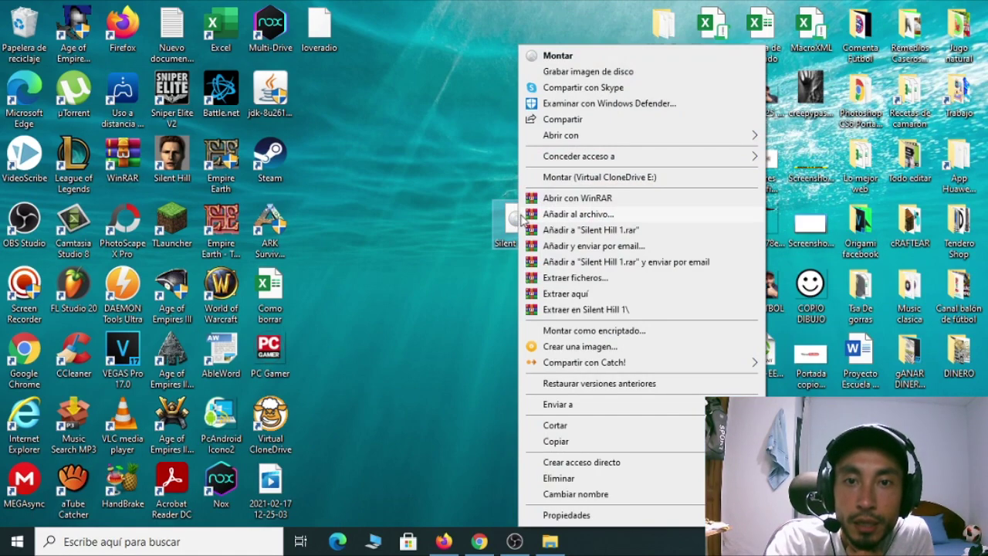
mouse_move(580, 137)
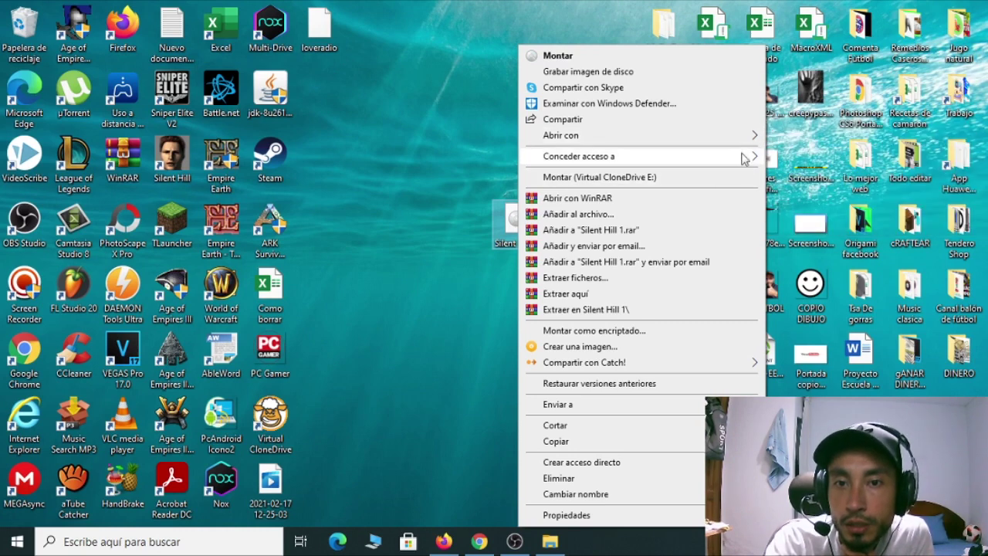
mouse_move(747, 143)
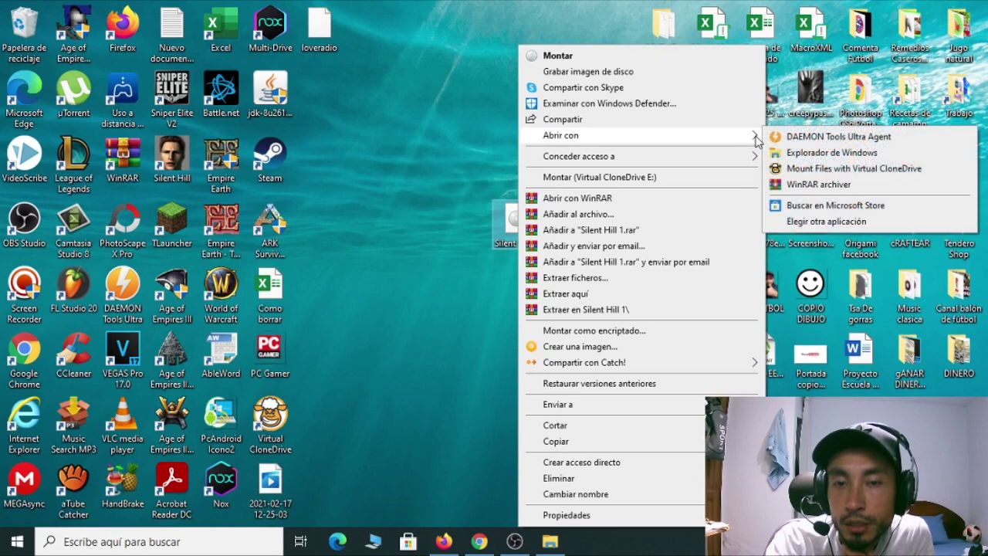
click(803, 169)
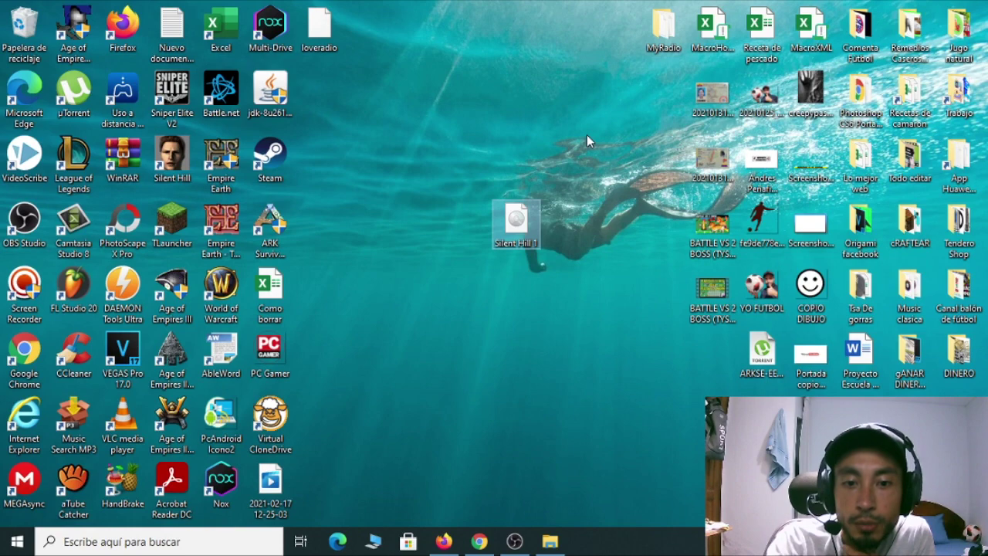
View the contents of the SILENT_HILL BD-ROM drive (E:) and check the Virtual CloneDrive settings again, leaving them as they are
click(374, 545)
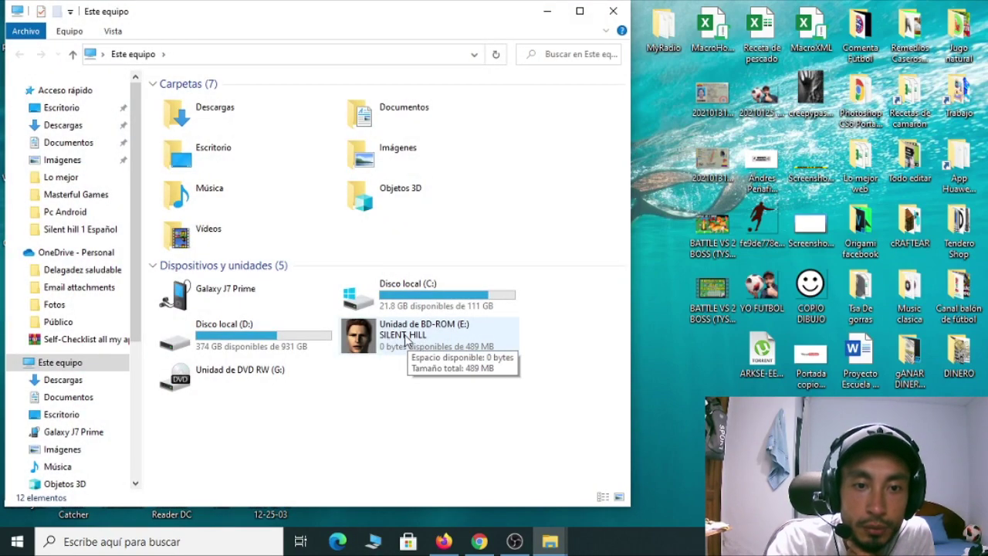
double_click(407, 337)
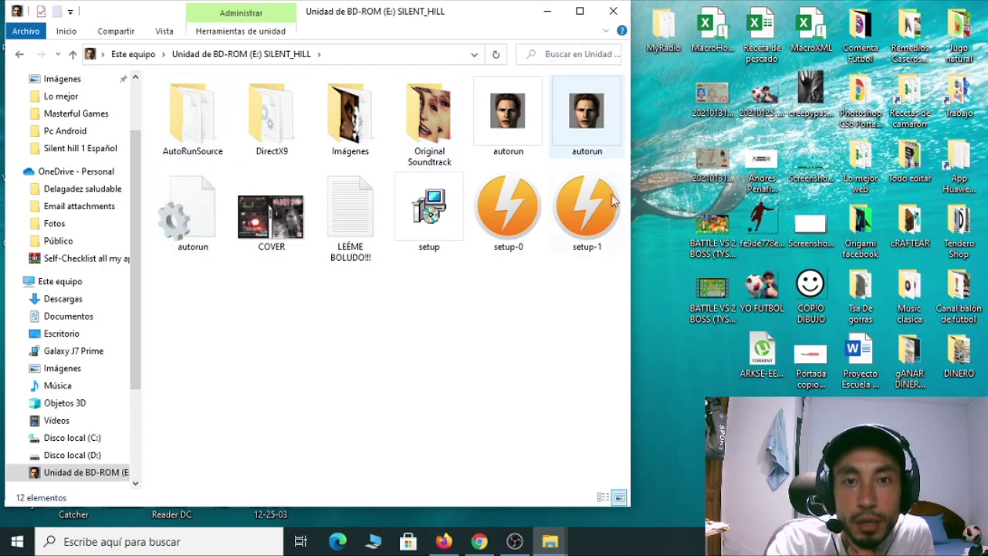
click(615, 11)
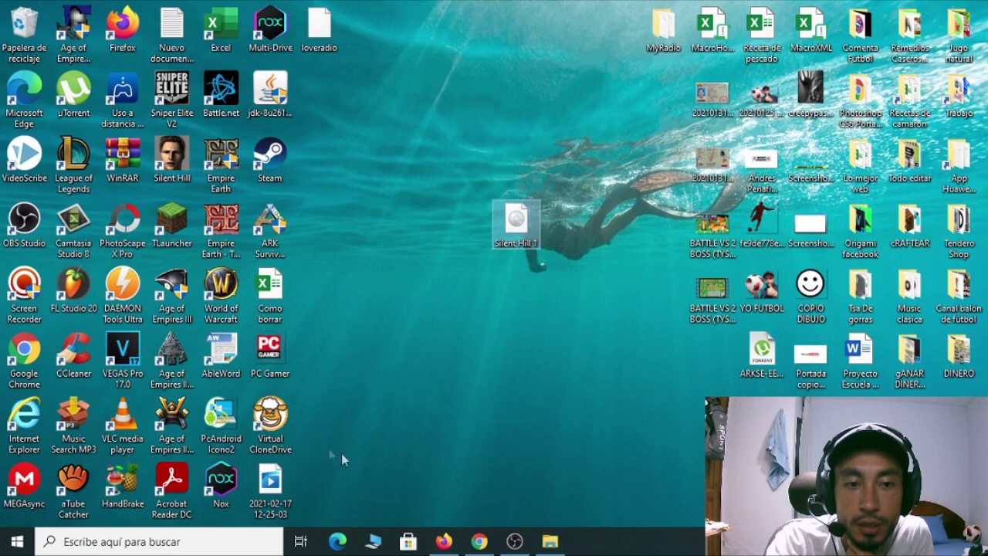
double_click(290, 423)
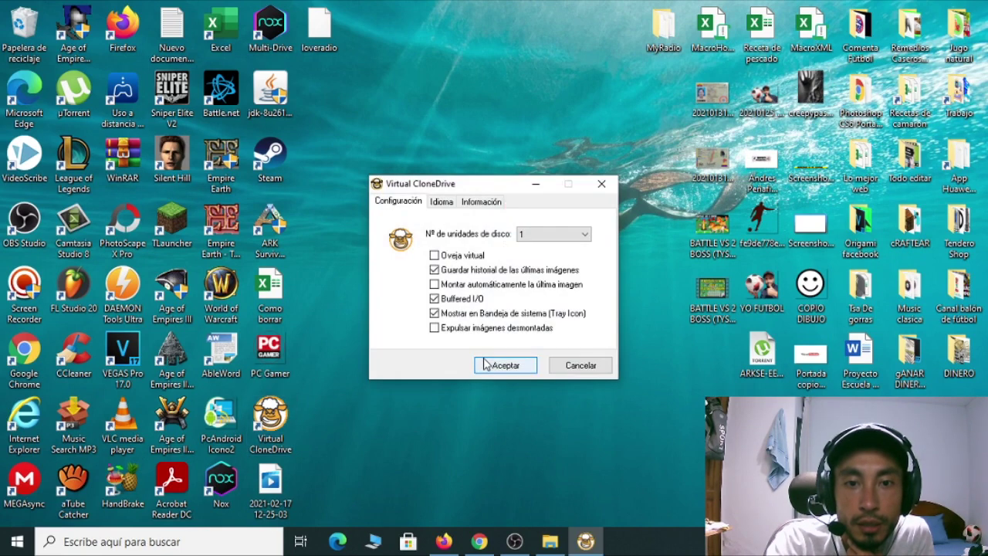
click(580, 370)
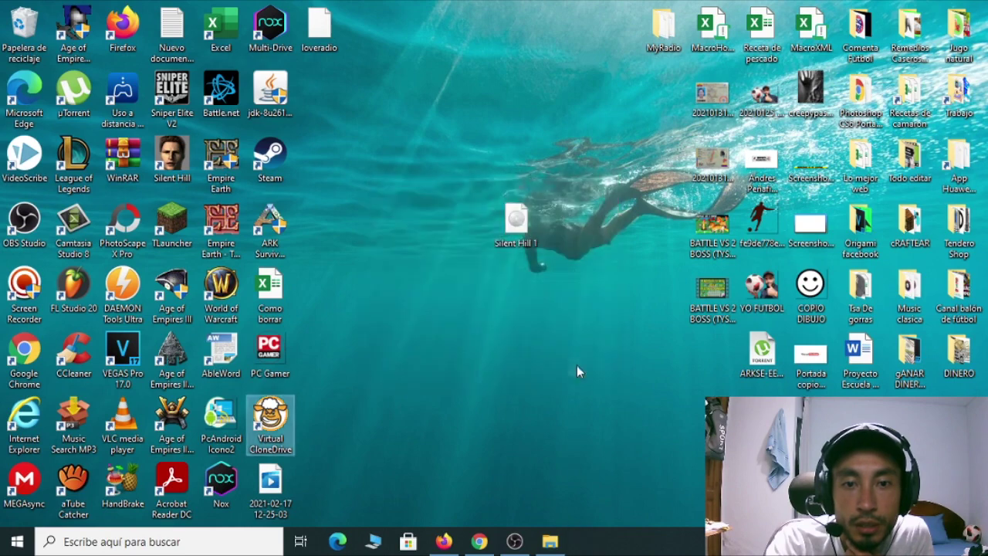
Eject the SILENT_HILL BD-ROM drive (E:) from Este equipo and close the window
click(549, 541)
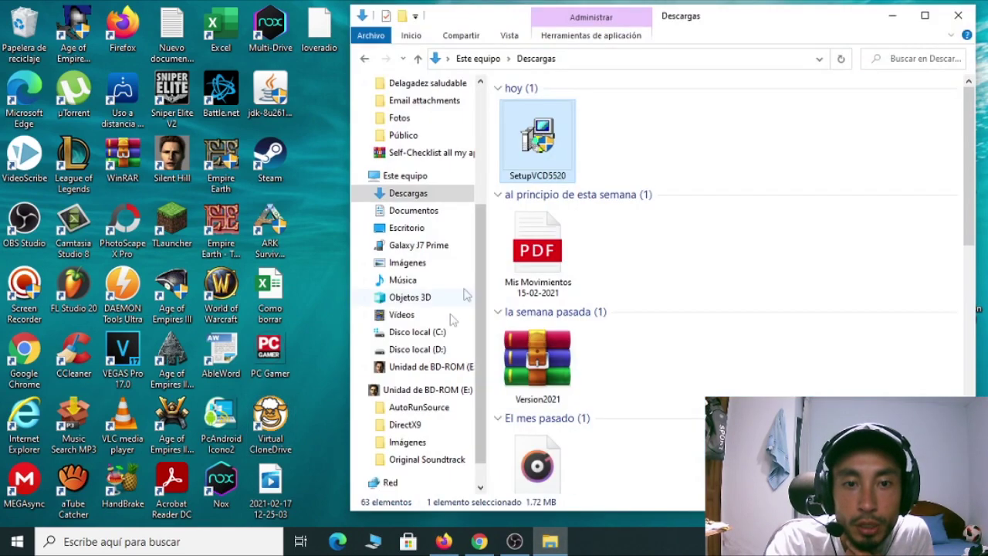
click(421, 177)
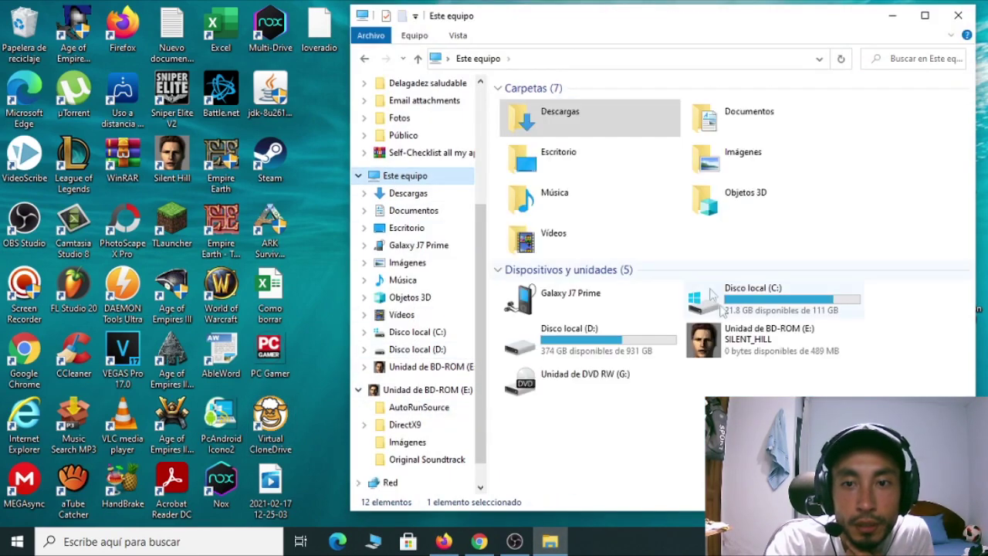
click(739, 344)
right_click(739, 345)
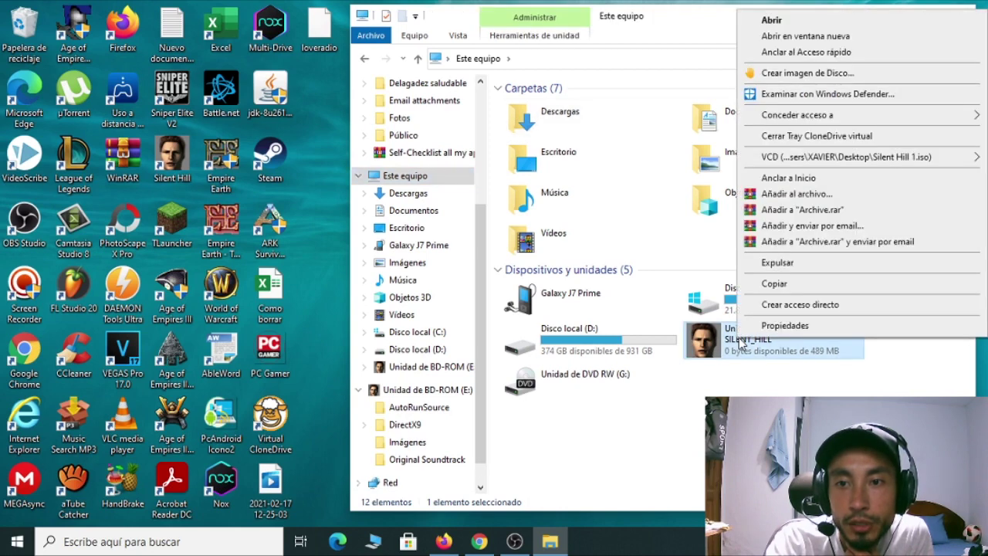
click(772, 262)
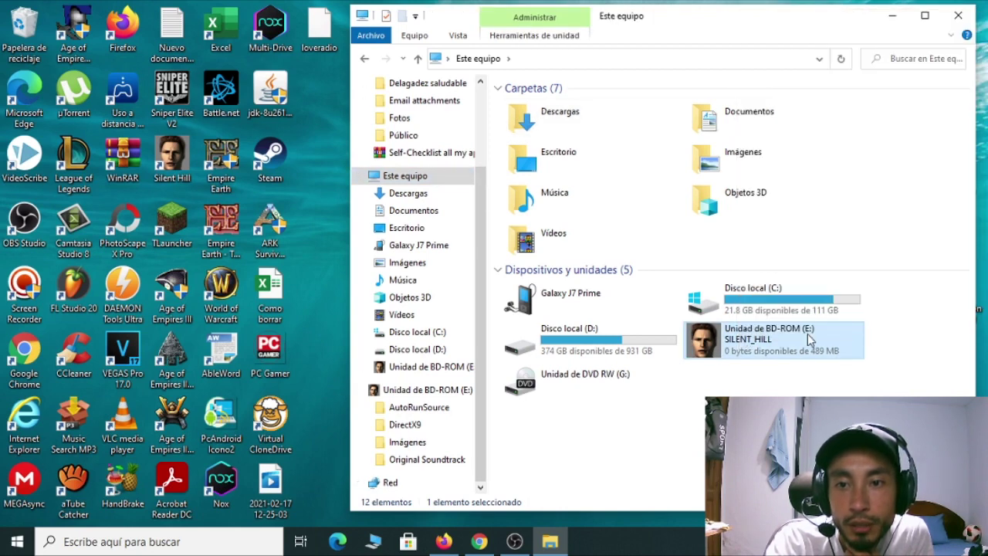
click(959, 16)
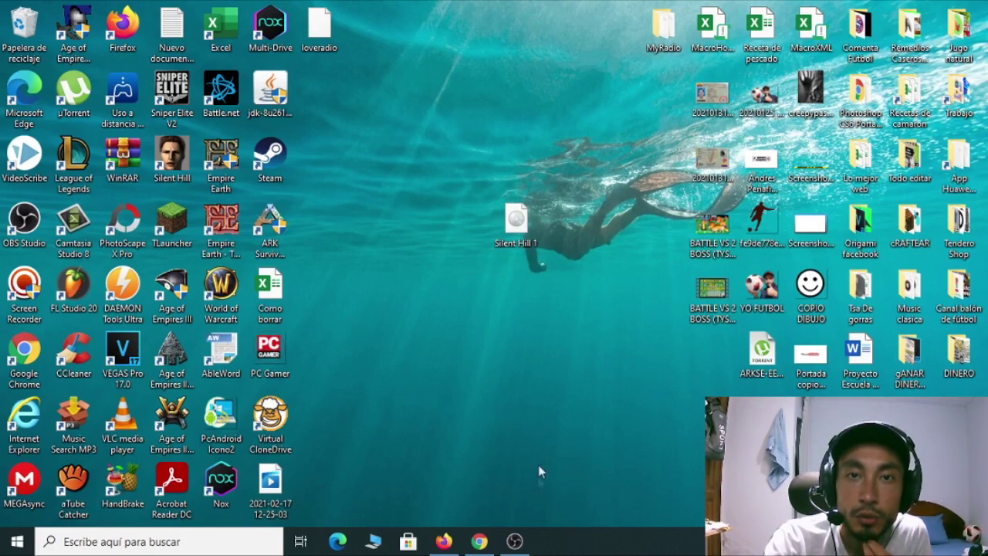
Switch back to the Virtual CloneDrive page in Chrome
mouse_move(482, 542)
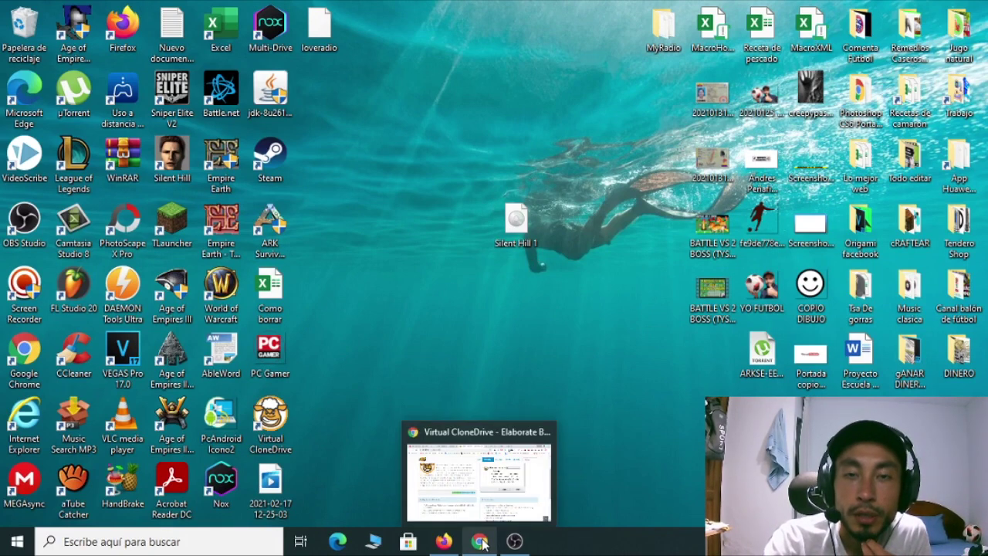